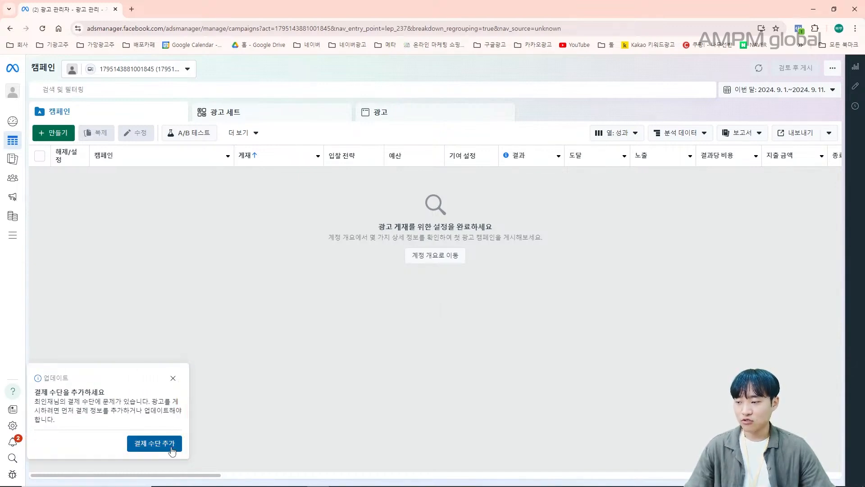
Step: Open the payment information setup and review its country, currency and time zone settings
left_click(155, 443)
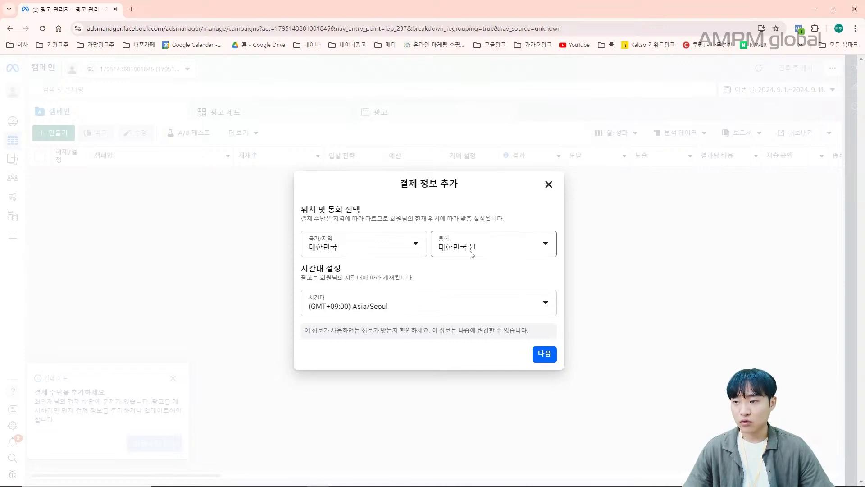
left_click(545, 354)
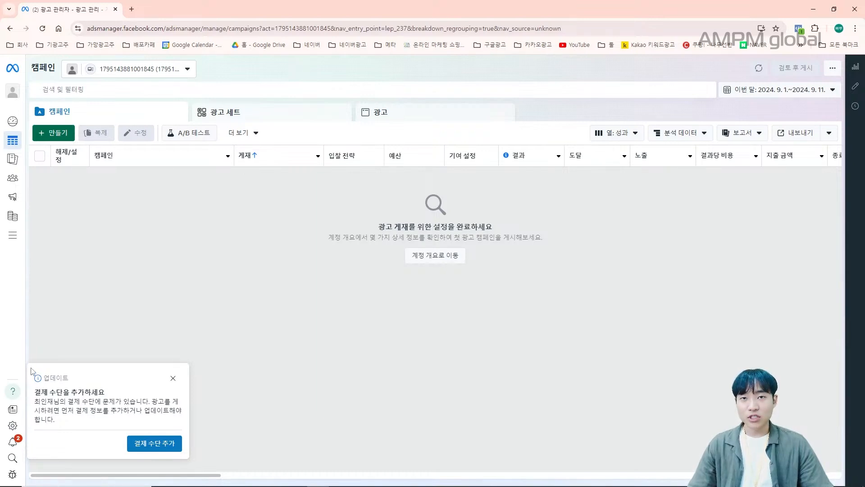
key("ctrl+2")
mouse_move(30, 366)
left_mouse_down()
mouse_move(155, 425)
mouse_move(190, 461)
left_mouse_up()
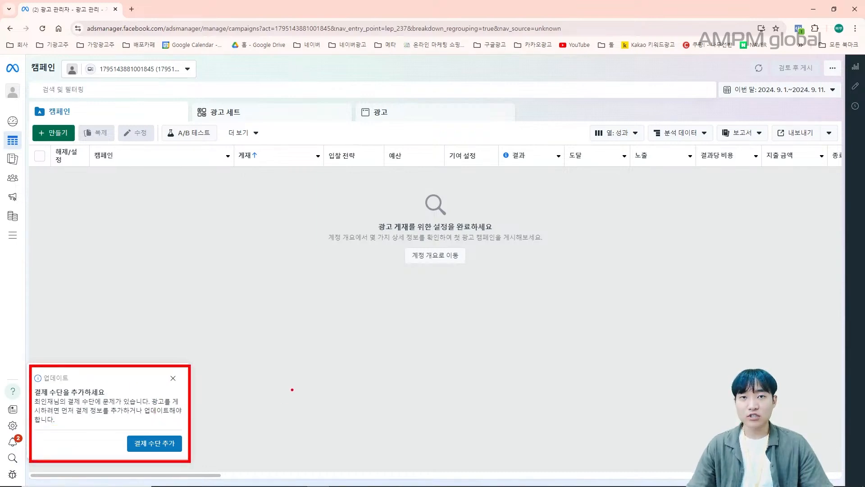
key("Escape")
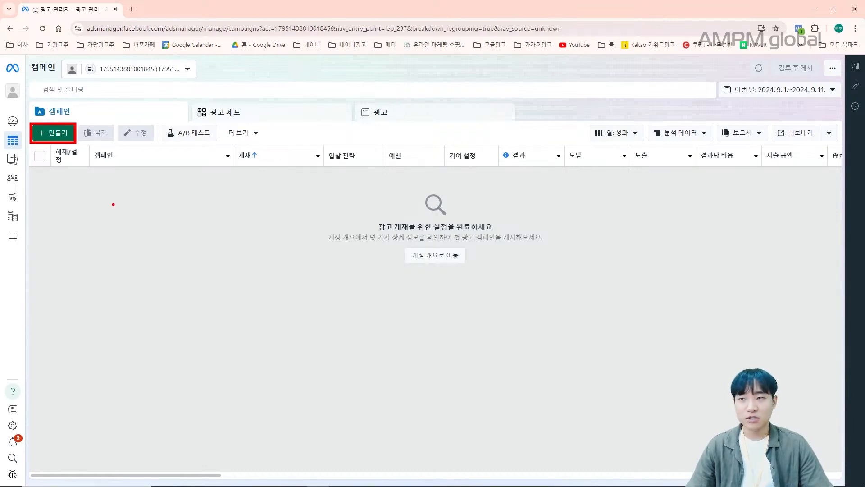
Step: Start a new campaign with the 경매 (auction) buying type and the 트래픽 (traffic) objective
left_click(59, 134)
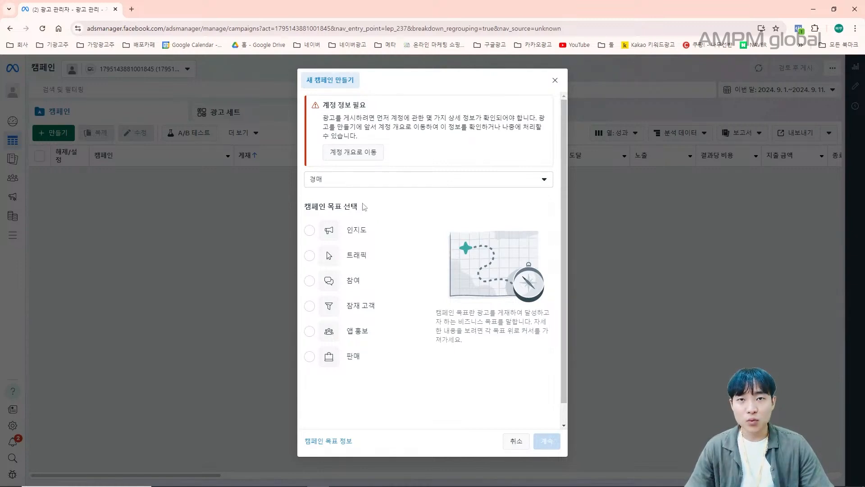
mouse_move(369, 231)
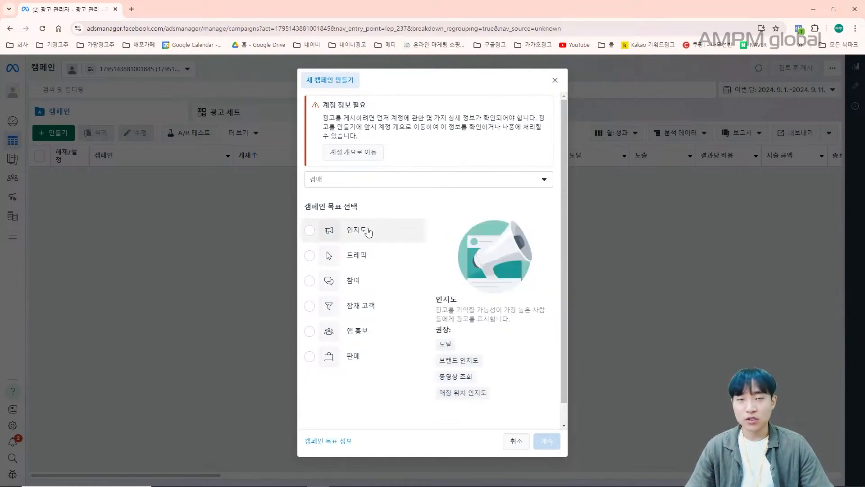
mouse_move(364, 260)
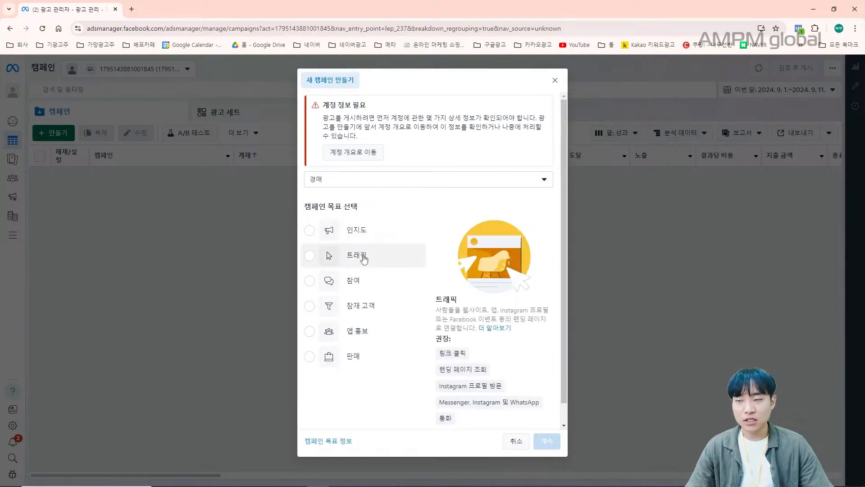
mouse_move(365, 303)
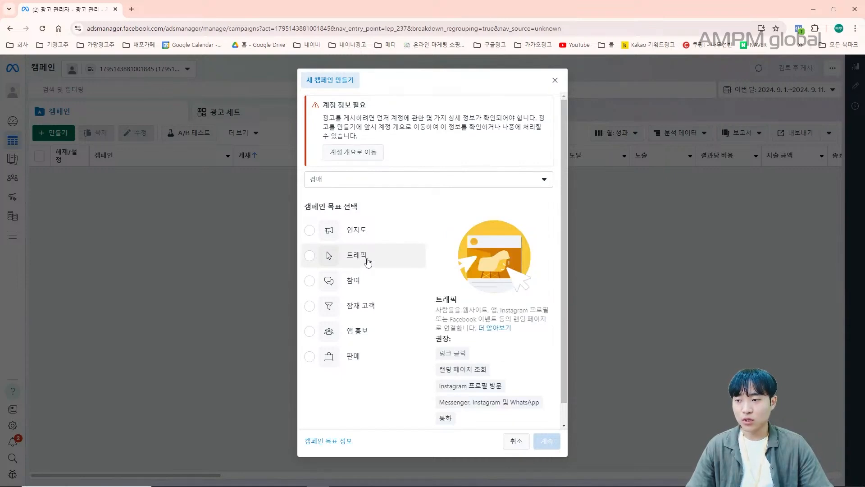
left_click(368, 260)
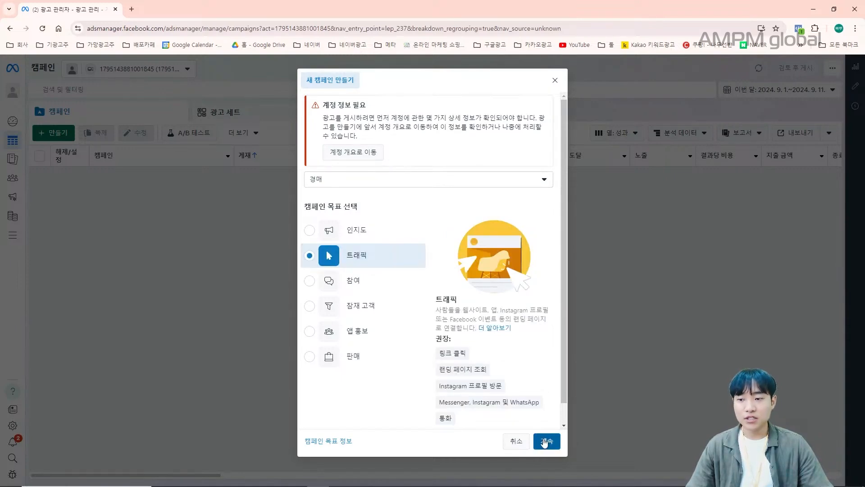
left_click(545, 442)
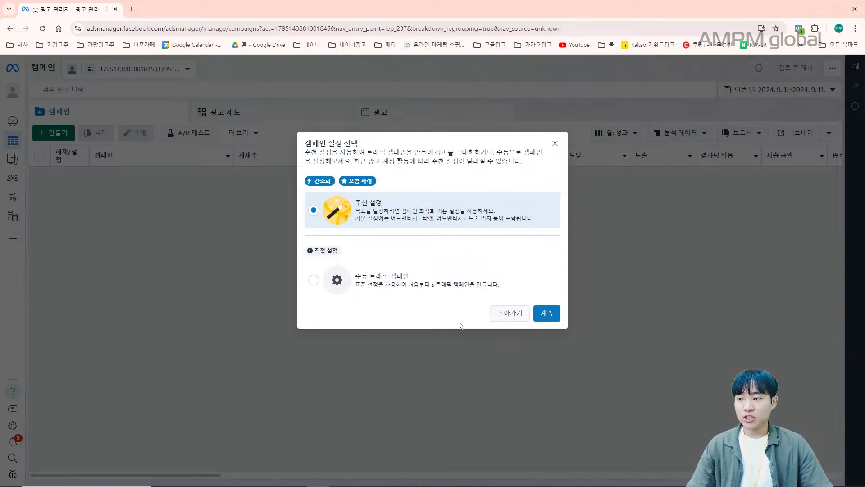
Step: Choose the manual setup 수동 트래픽 캠페인 instead of the recommended settings and continue to the campaign draft
left_click_drag(304, 191, 562, 229)
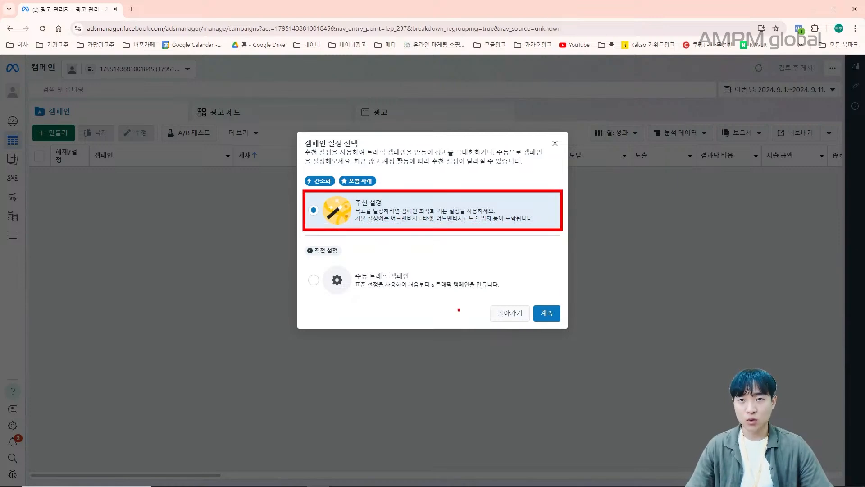
key("Escape")
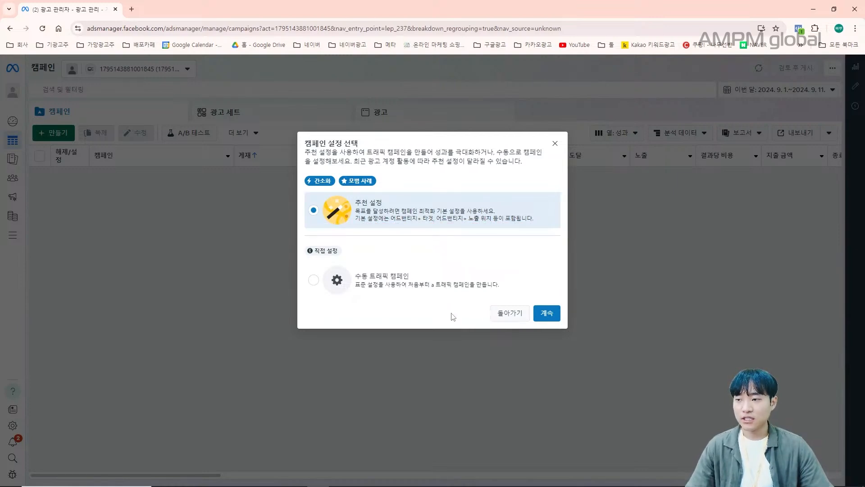
left_click(409, 292)
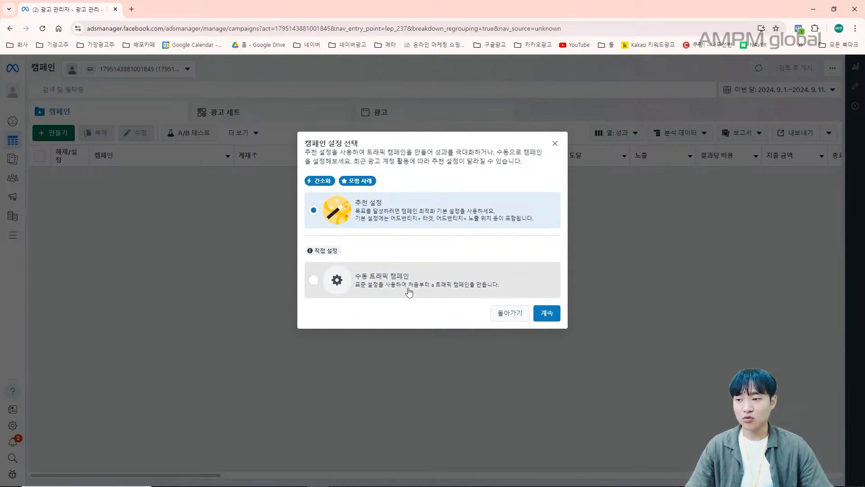
left_click(555, 314)
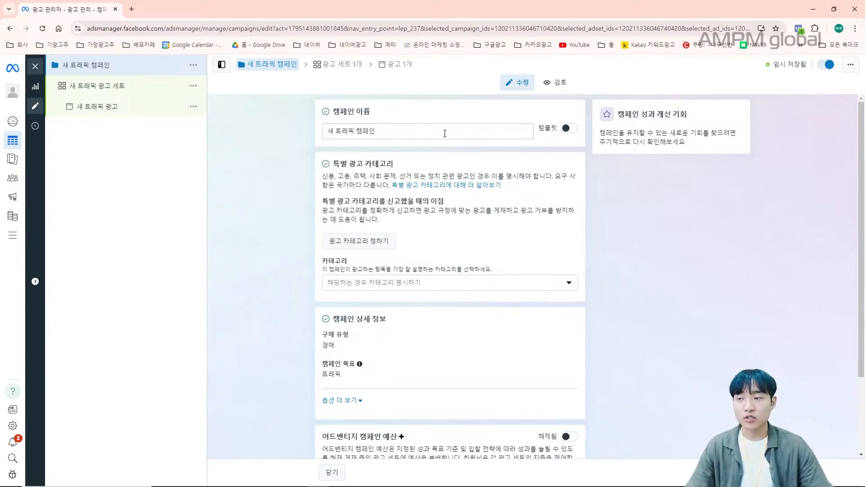
Step: Rename the campaign as A_배추김치_트래픽
left_click(445, 133)
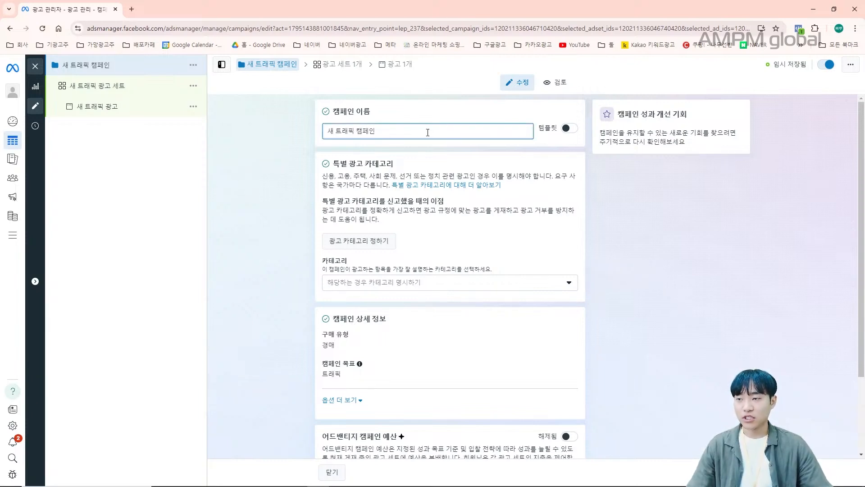
left_click_drag(429, 132, 325, 137)
type("A_배추김치_트래픽")
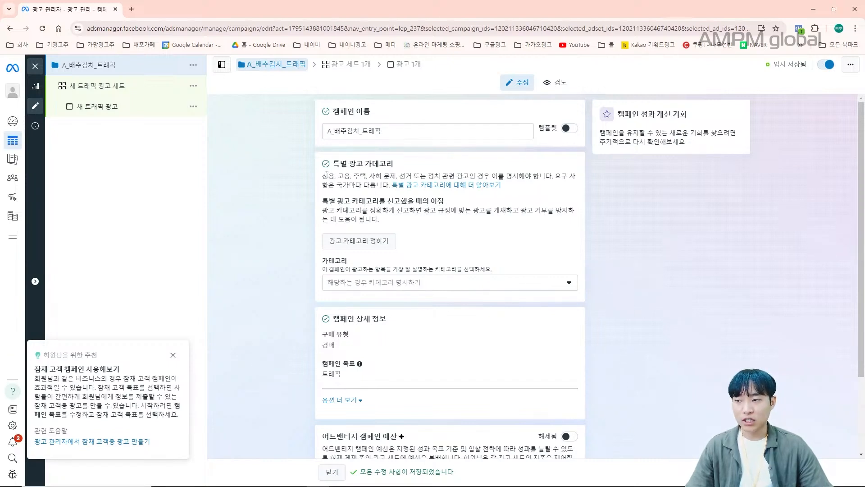
Step: Edit the buying type in the campaign details and select 경매 (auction)
scroll(593, 255, "down", 2)
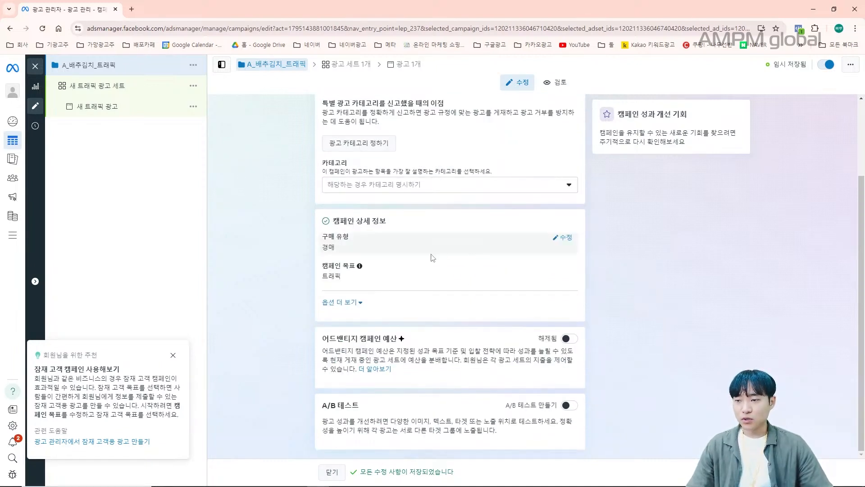
left_click(557, 244)
left_click(546, 251)
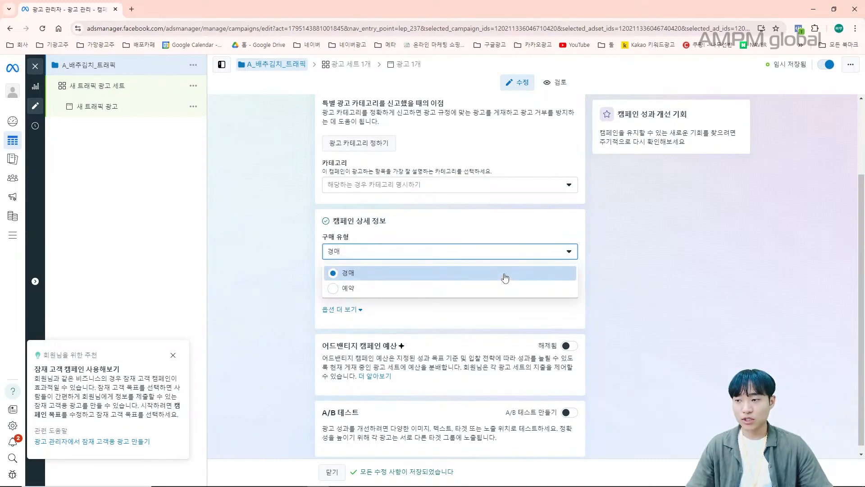
left_click(505, 278)
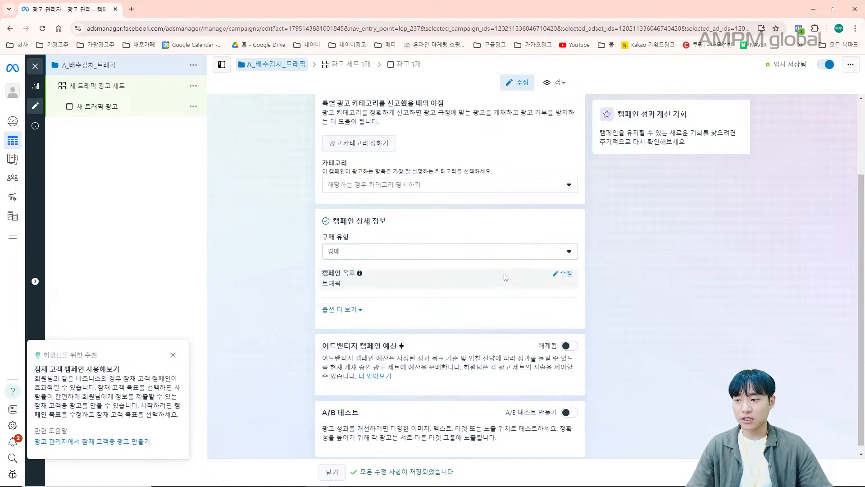
Step: Review the editable campaign objectives and the additional spending limit option, leaving 트래픽 selected
left_click(563, 275)
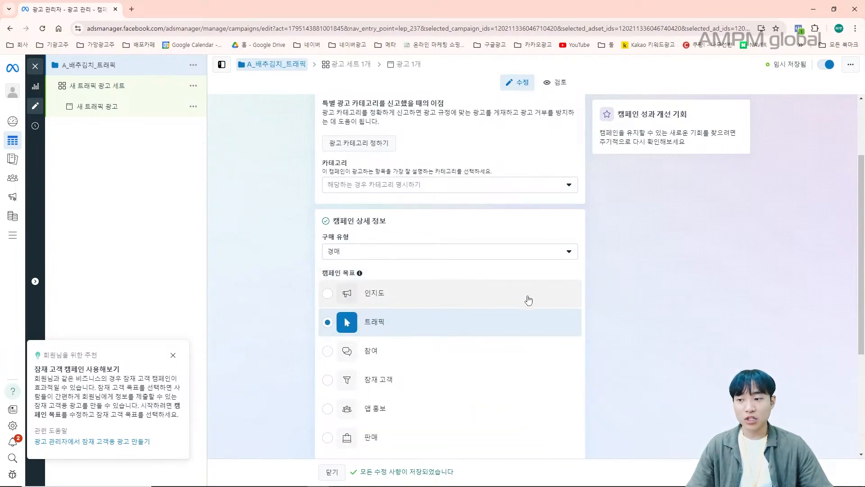
scroll(527, 307, "down", 2)
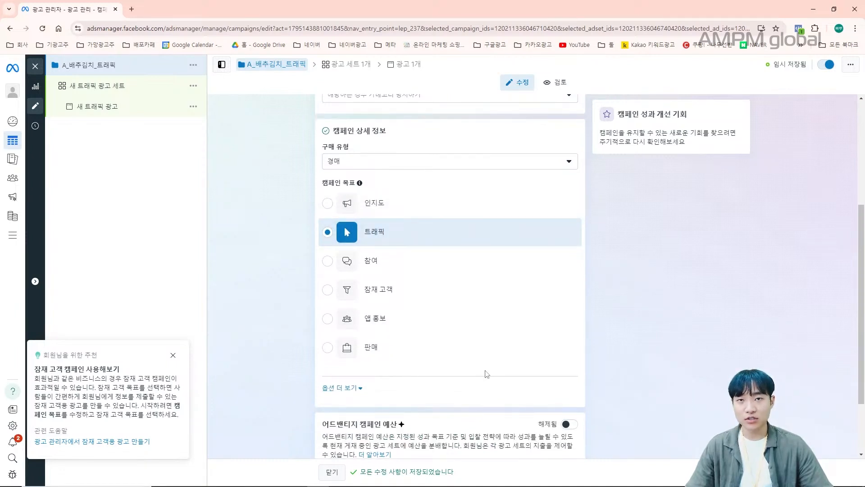
scroll(486, 374, "down", 1)
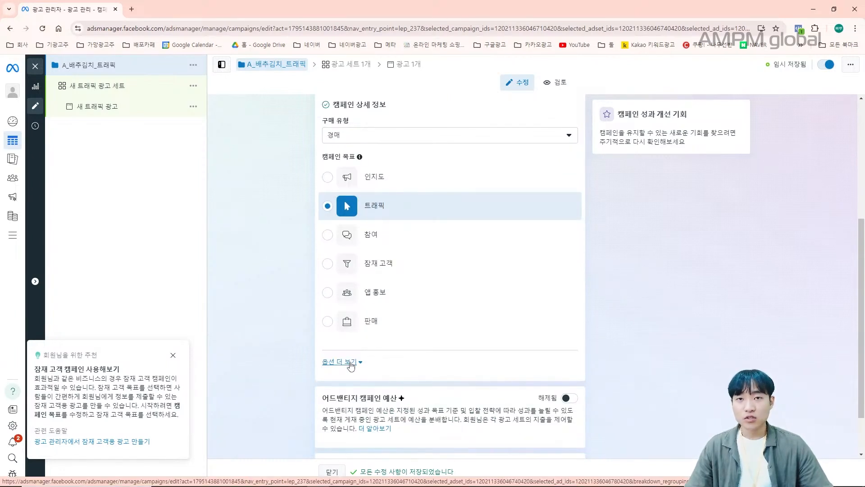
left_click(351, 363)
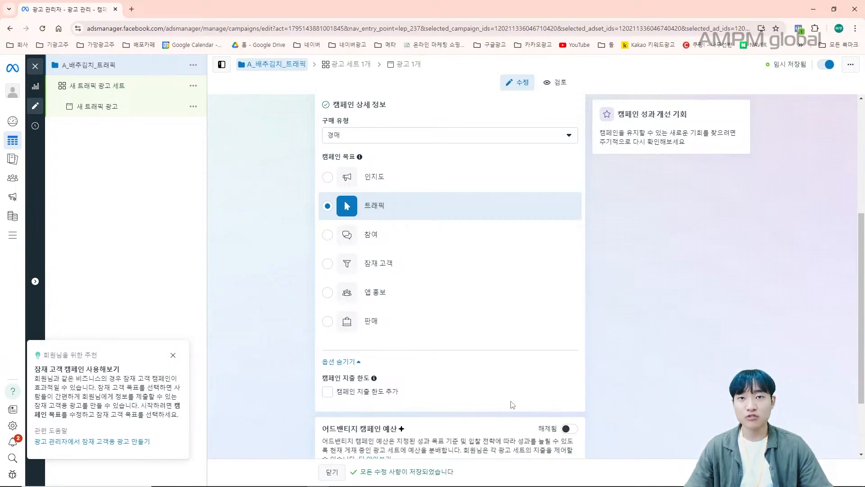
left_click(341, 366)
Step: Turn on the Advantage campaign budget (어드밴티지 캠페인 예산) and set a daily budget (일일 예산) of ₩100,000
scroll(342, 367, "down", 2)
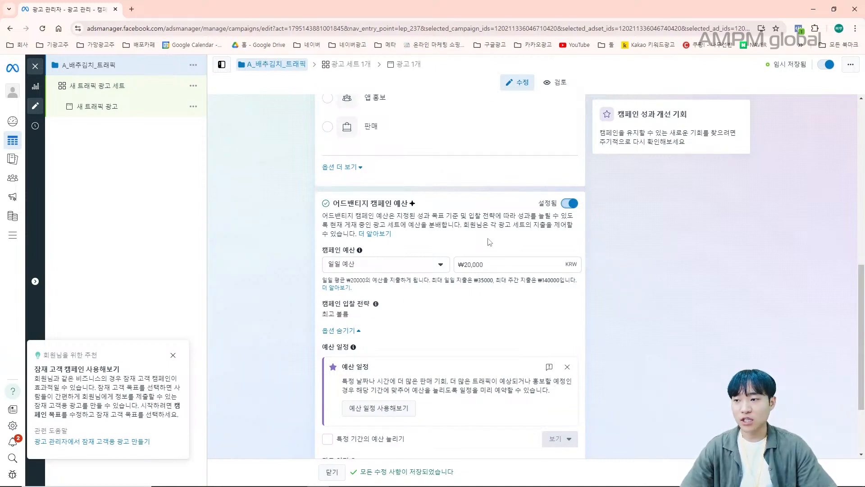
left_click(438, 265)
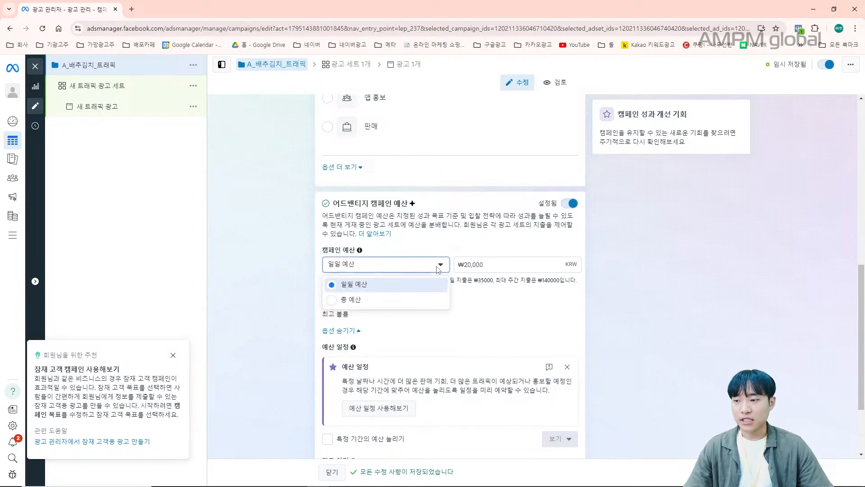
left_click(425, 292)
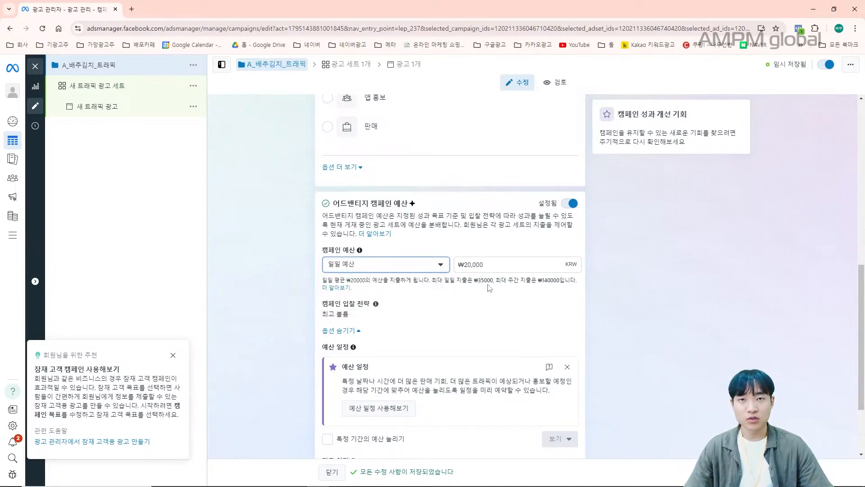
left_click(500, 265)
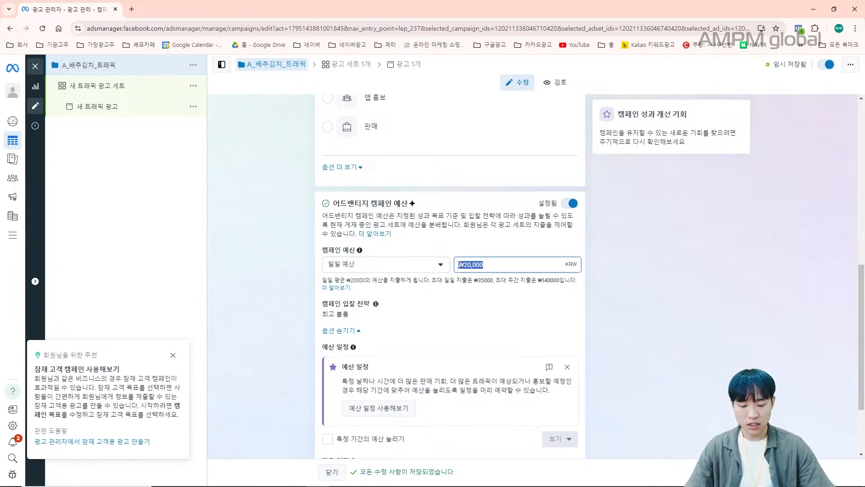
type("100,000")
left_click(507, 293)
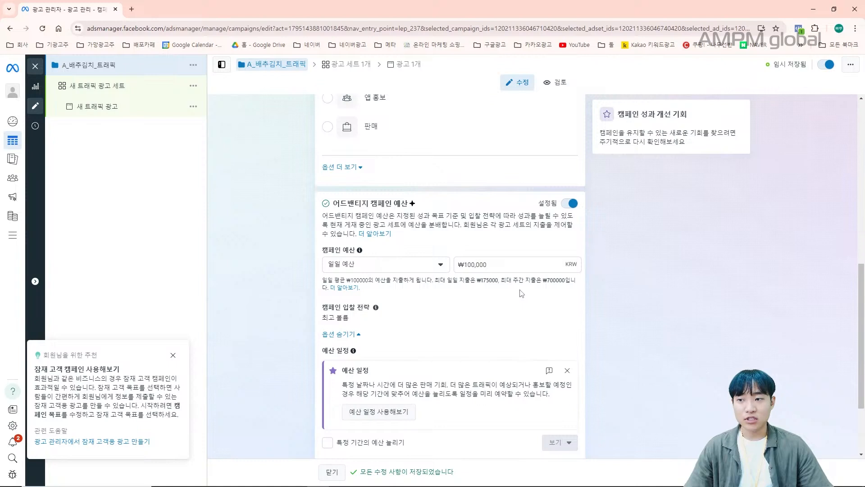
Step: Review the campaign bid strategy choices and select 최고 볼륨 (highest volume)
scroll(518, 293, "down", 2)
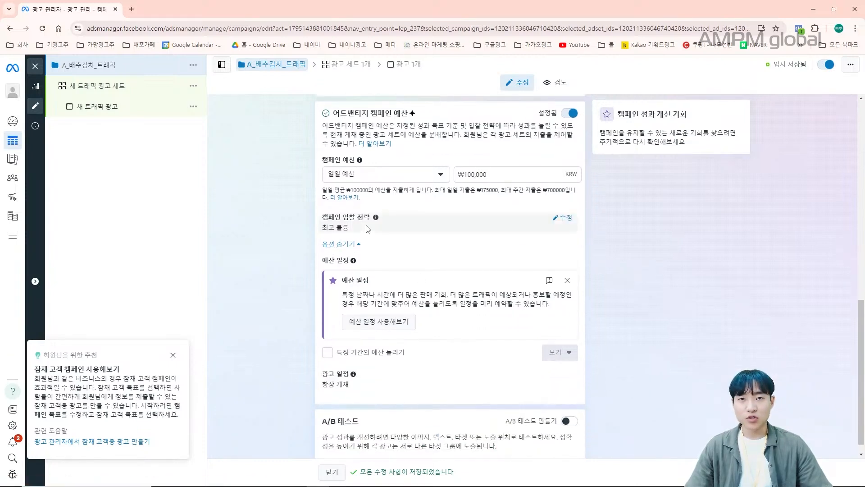
left_click(563, 218)
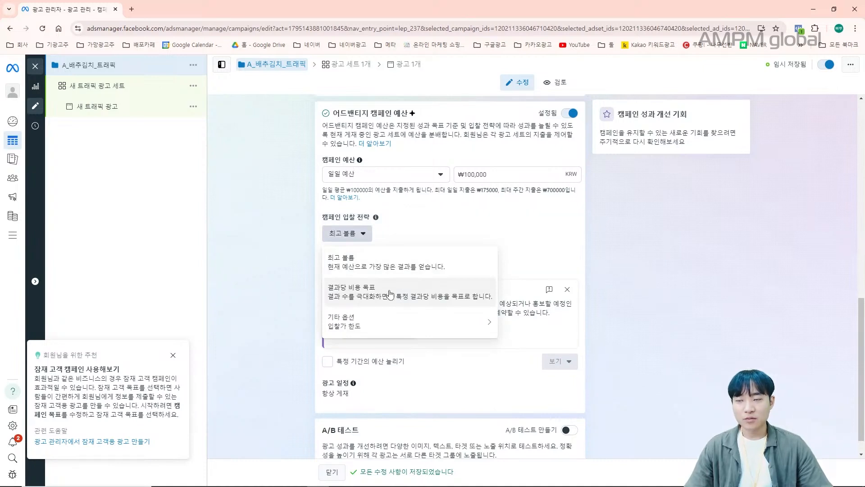
mouse_move(385, 330)
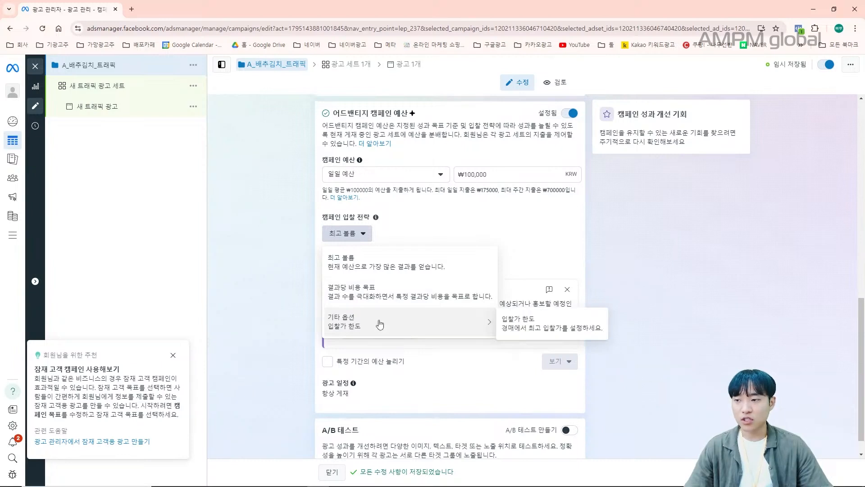
left_click(430, 264)
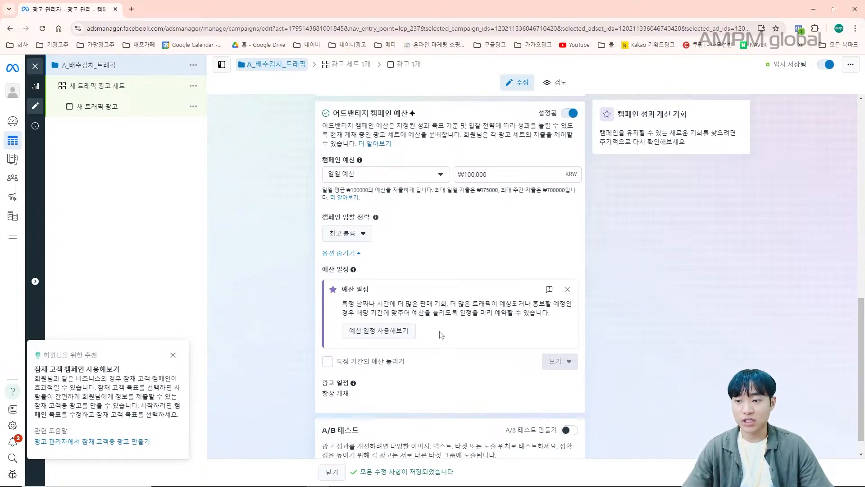
Step: Proceed to the campaign's ad set and rename it 1.가격강조
scroll(439, 334, "down", 1)
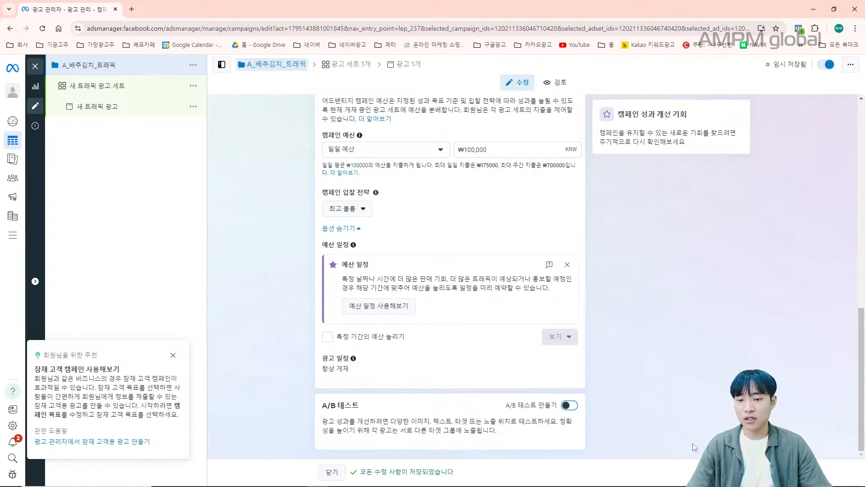
left_click(705, 471)
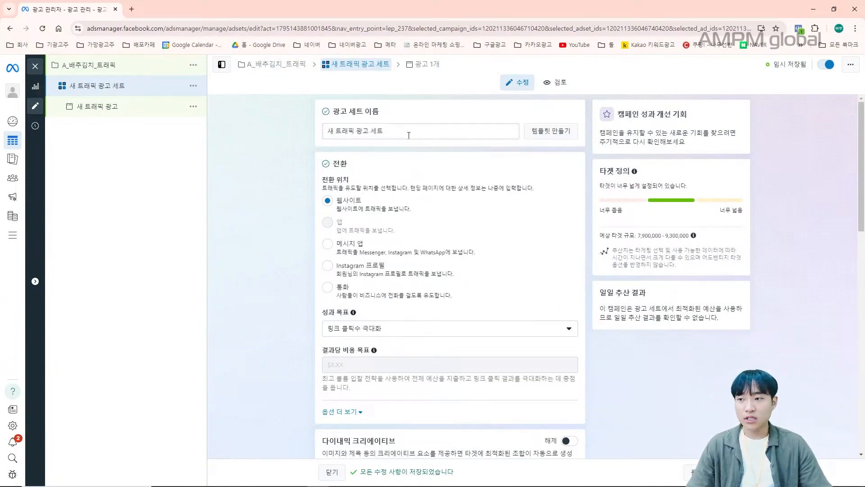
left_click_drag(409, 135, 307, 140)
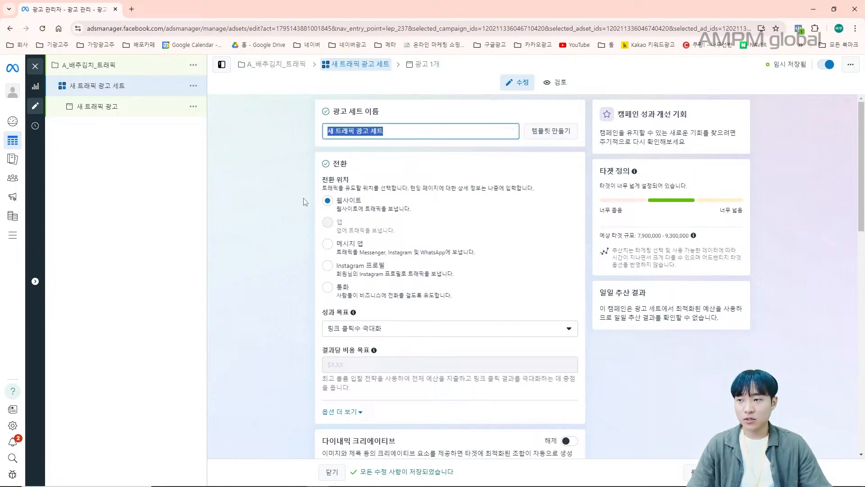
type("1.가격강조")
left_click(449, 147)
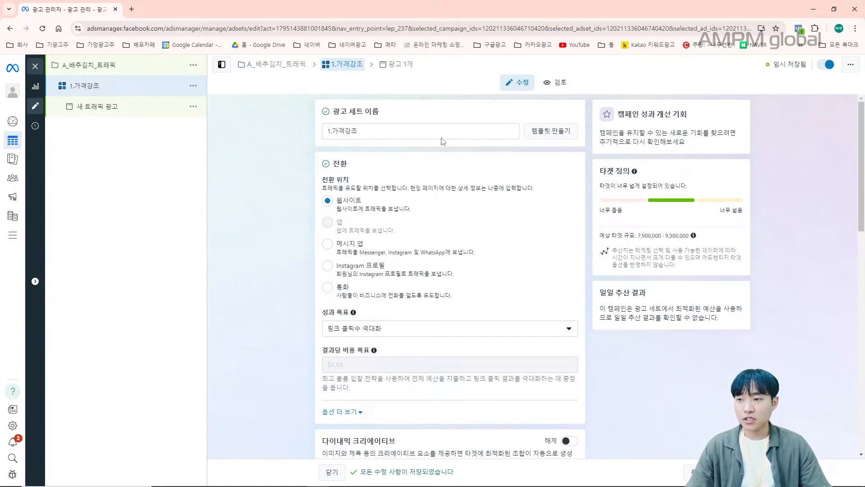
left_click(434, 132)
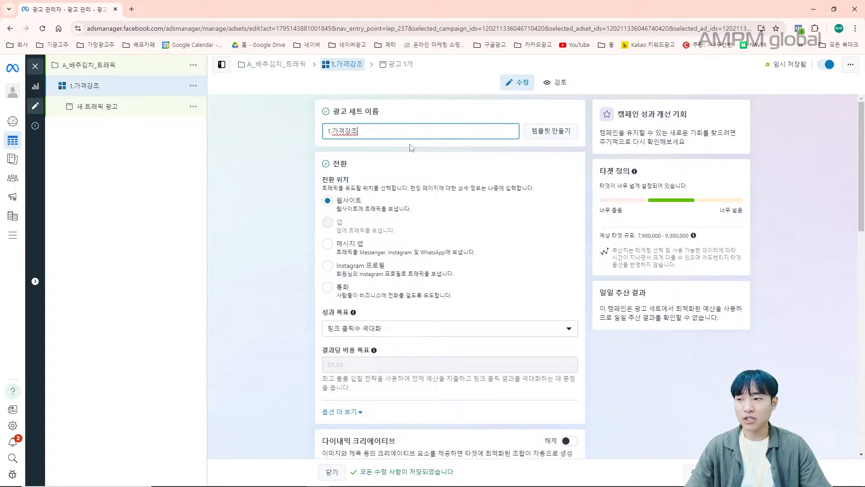
Step: Review the ad set's performance goal (성과 목표) choices, leaving 링크 클릭수 극대화 selected
scroll(407, 117, "down", 1)
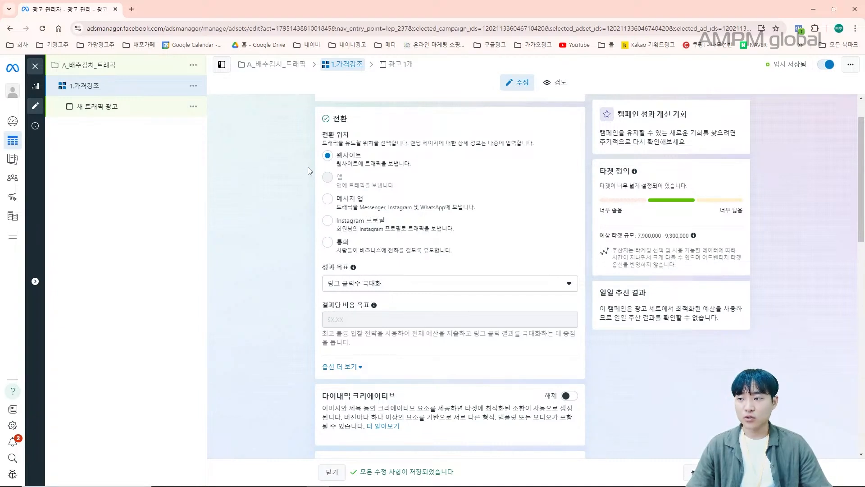
left_click(414, 287)
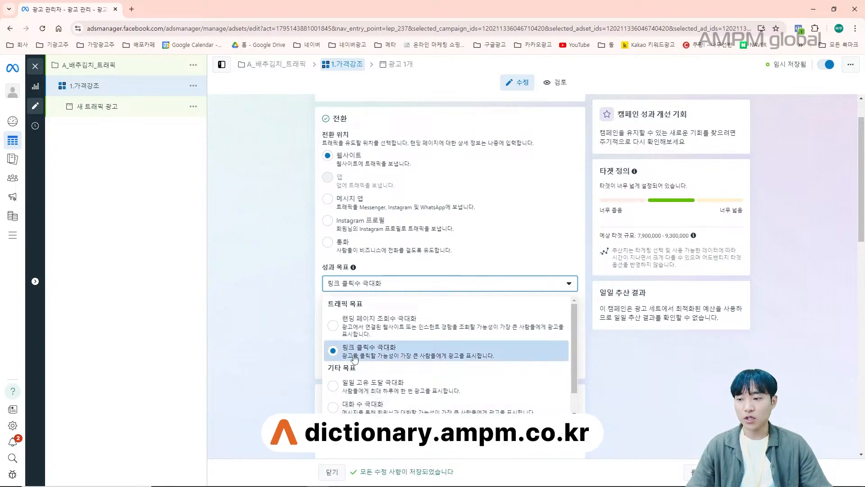
left_click(293, 345)
Step: Show the additional conversion options and review the billing basis (청구 기준) choices, leaving 노출 selected
scroll(311, 316, "down", 2)
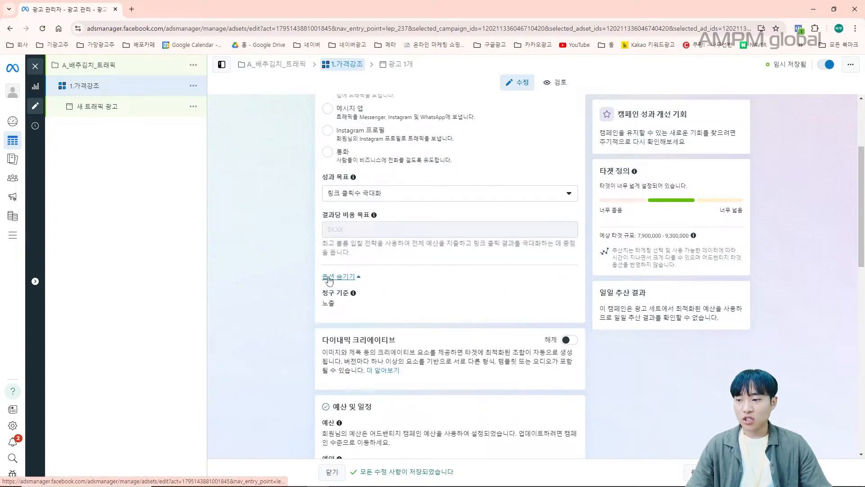
left_click(329, 278)
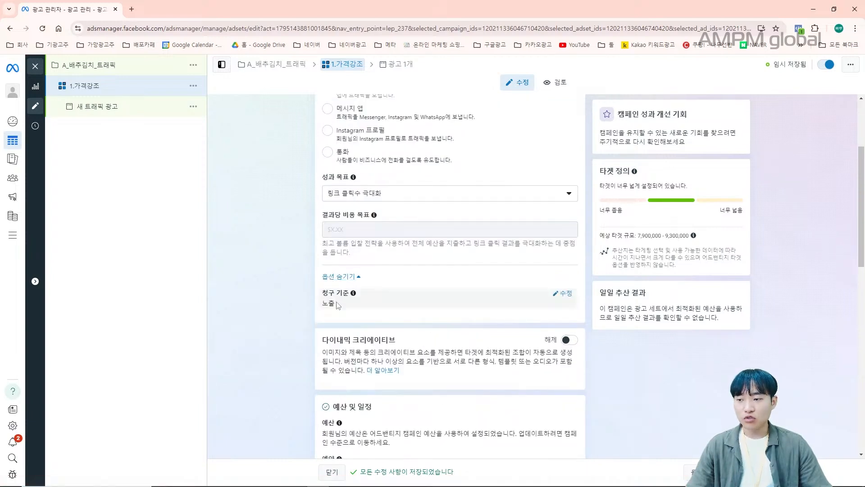
left_click(558, 295)
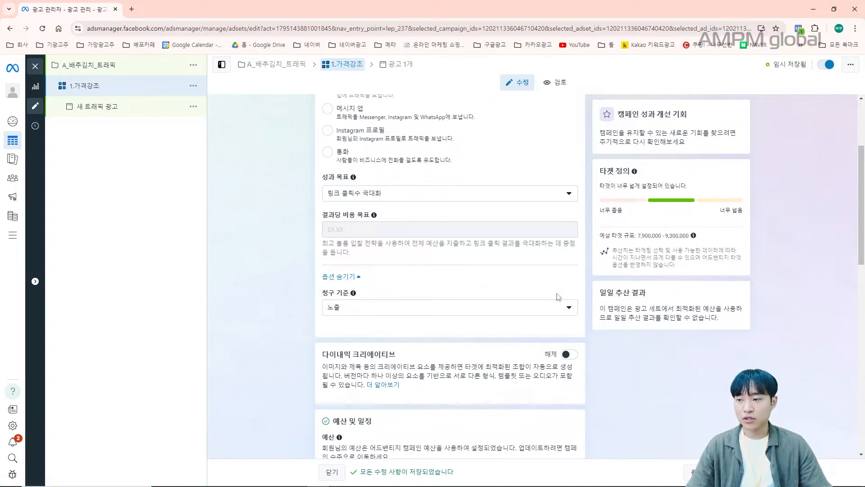
left_click(558, 305)
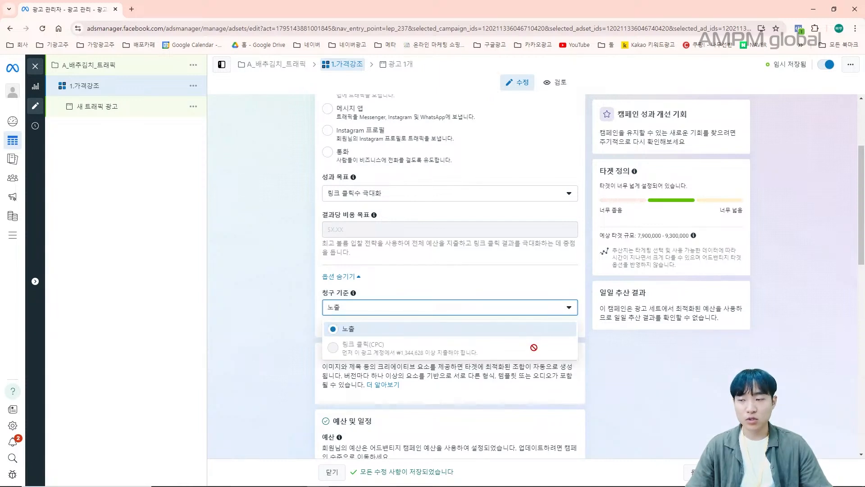
left_click(299, 282)
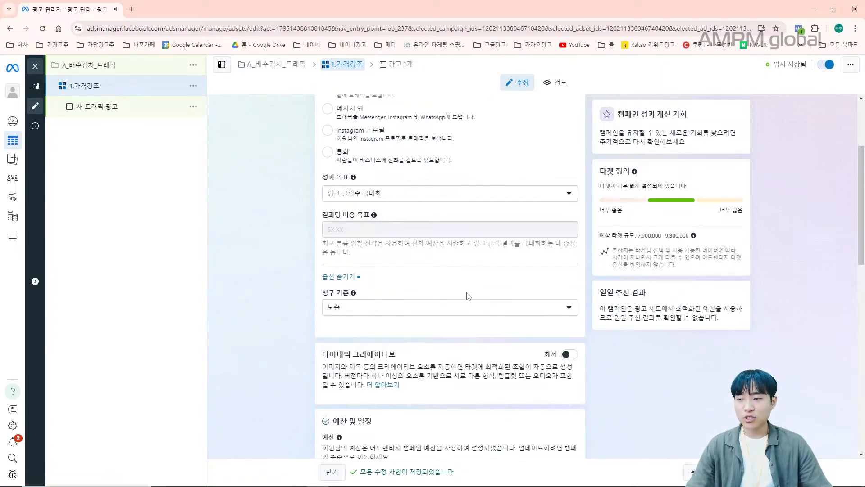
left_click(482, 309)
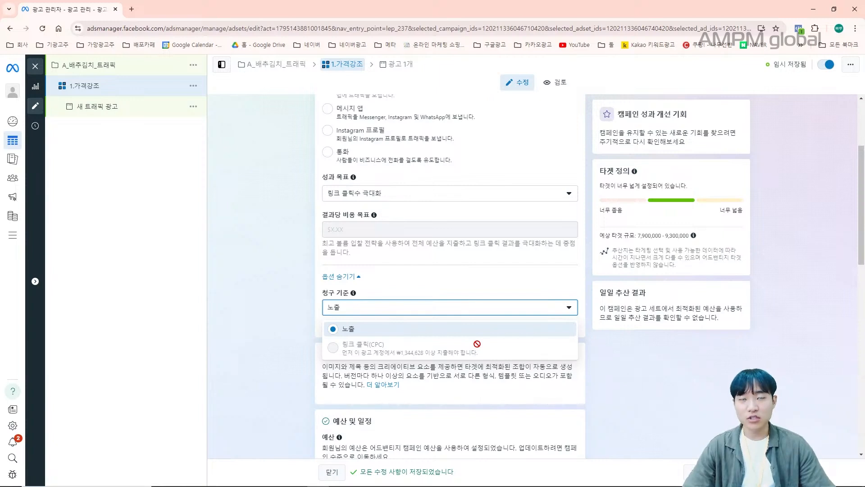
left_click(477, 314)
Step: Review the explanation for enabling dynamic creative (다이내믹 크리에이티브) and cancel it, leaving the option off
scroll(540, 244, "down", 3)
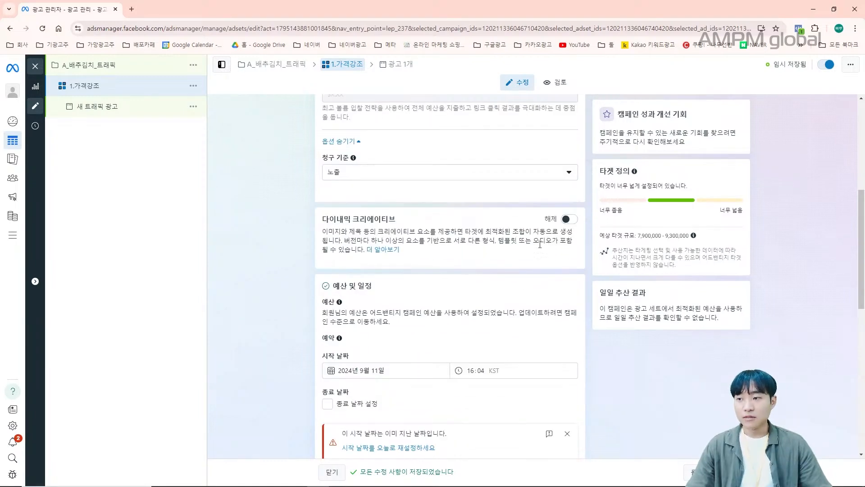
left_click(566, 221)
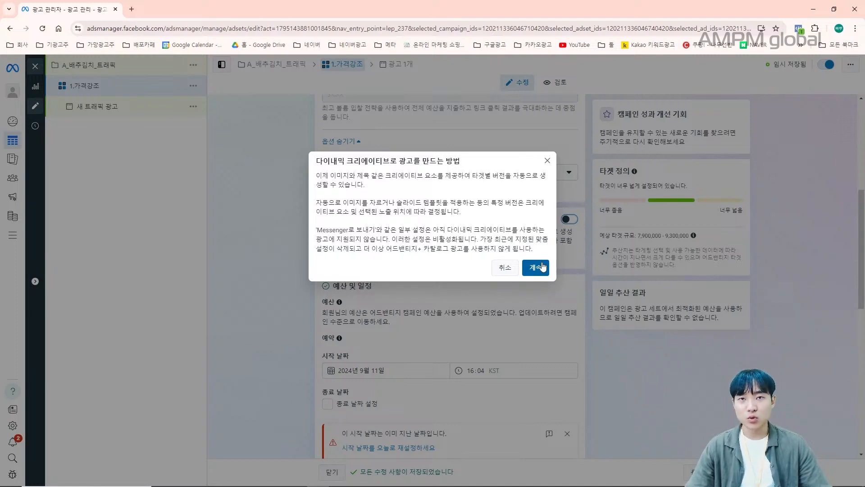
left_click(507, 269)
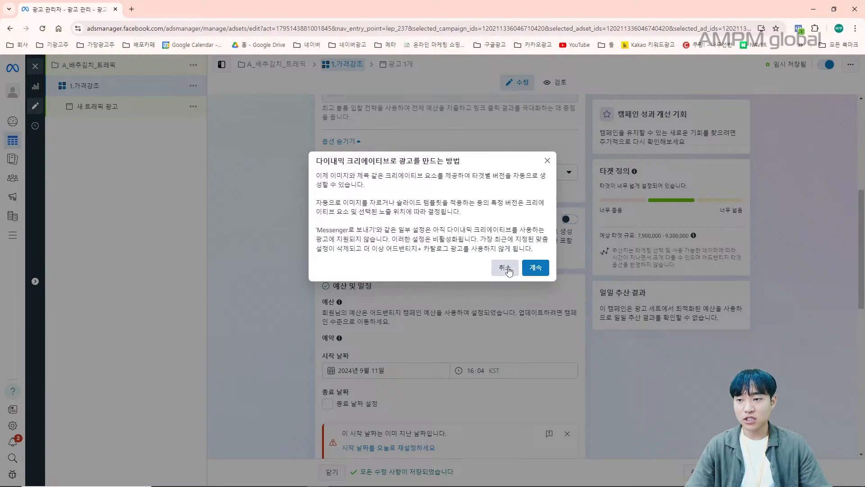
Step: Set the ad set's start date (시작 날짜) to 2024년 9월 12일
scroll(519, 281, "down", 3)
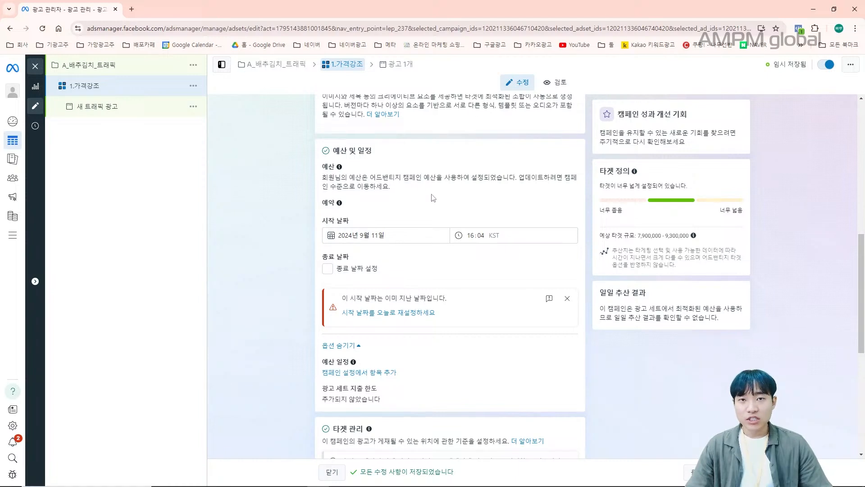
left_click(409, 237)
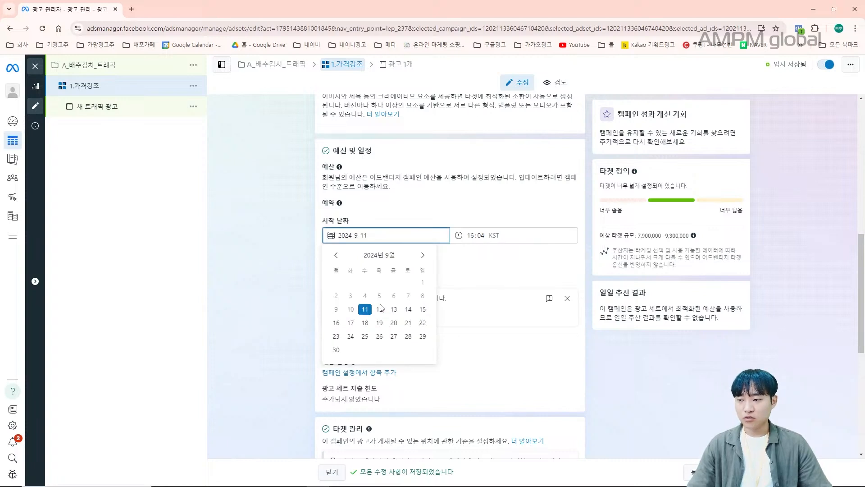
left_click(379, 309)
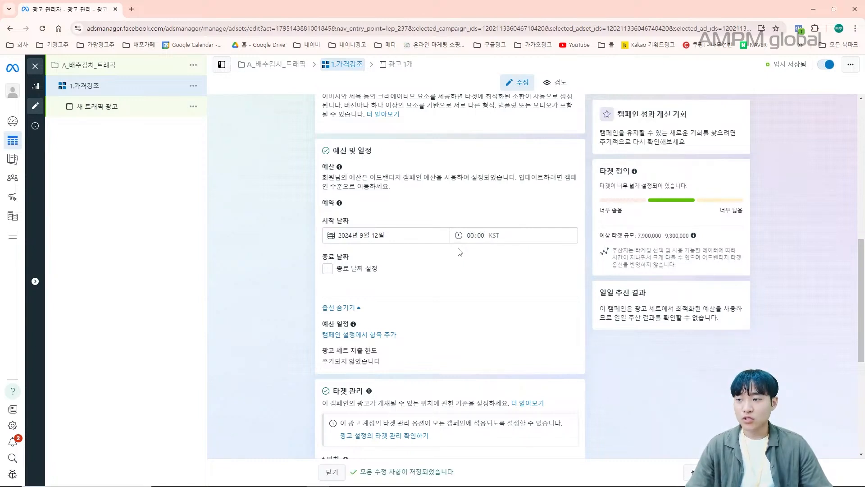
Step: Try an end date (종료 날짜) of 2024년 10월 31일 for the ad set and turn the end date off again
left_click(328, 269)
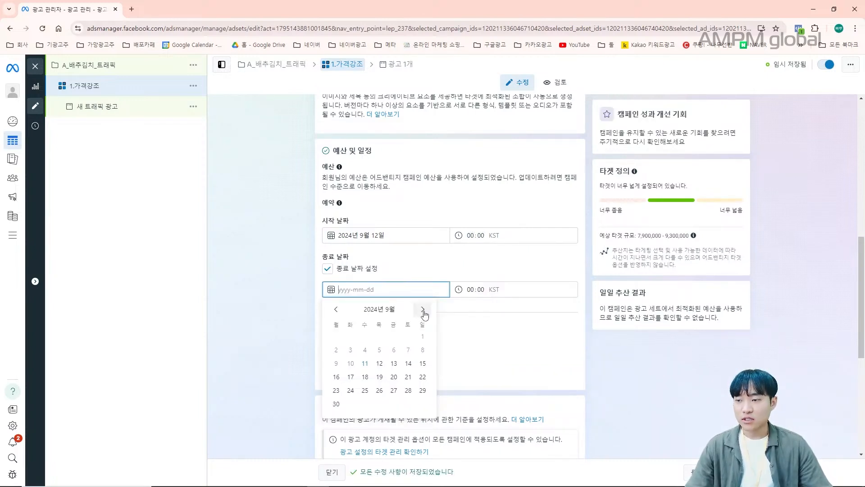
left_click(423, 309)
left_click(380, 391)
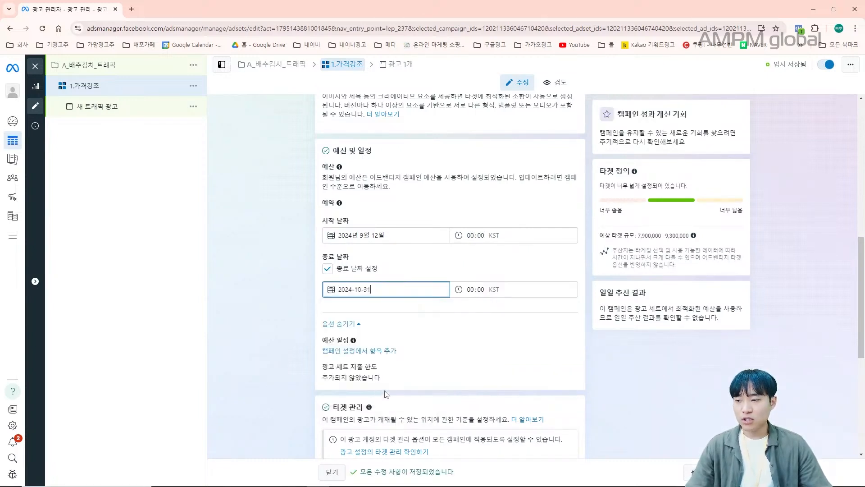
left_click(507, 290)
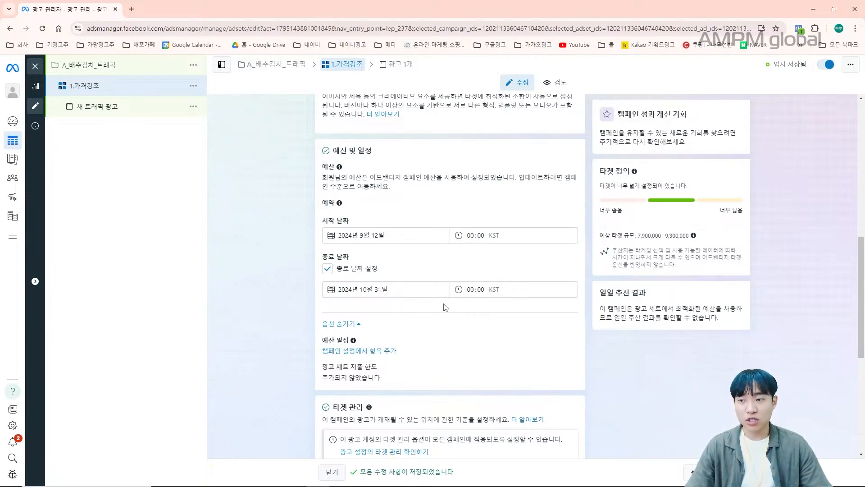
left_click(328, 269)
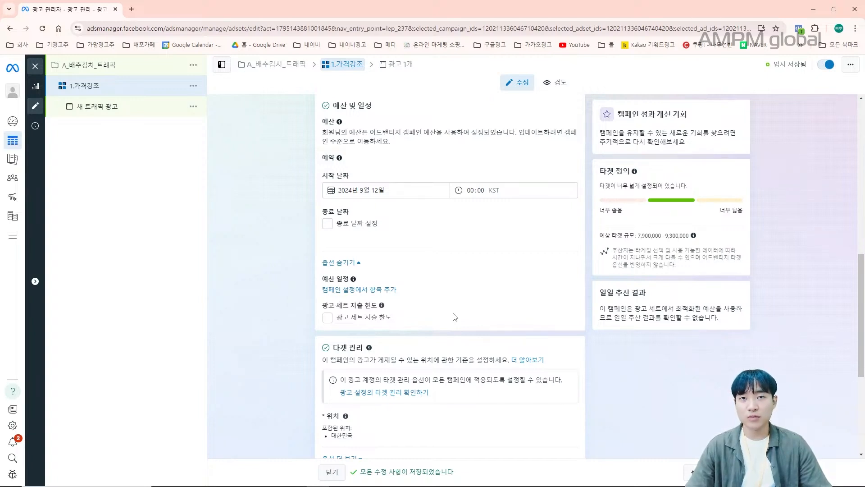
Step: Try adding 우크라이나 as an included location beside 대한민국 and remove it again
scroll(454, 316, "down", 4)
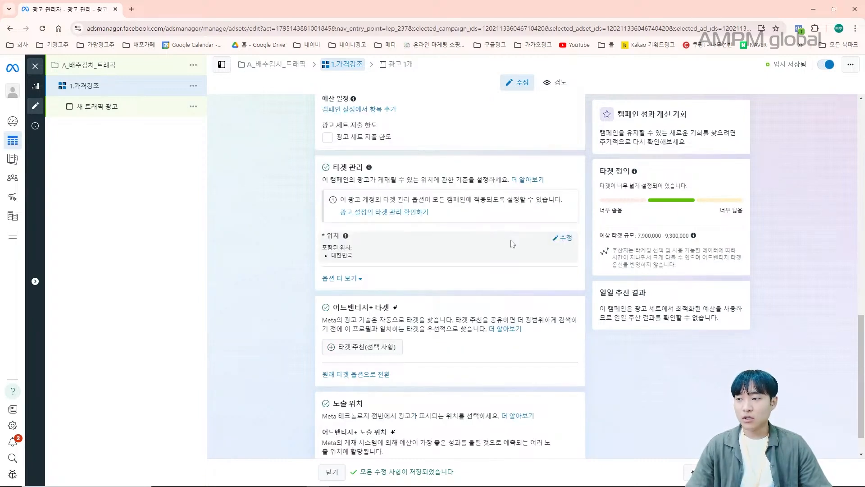
left_click(560, 242)
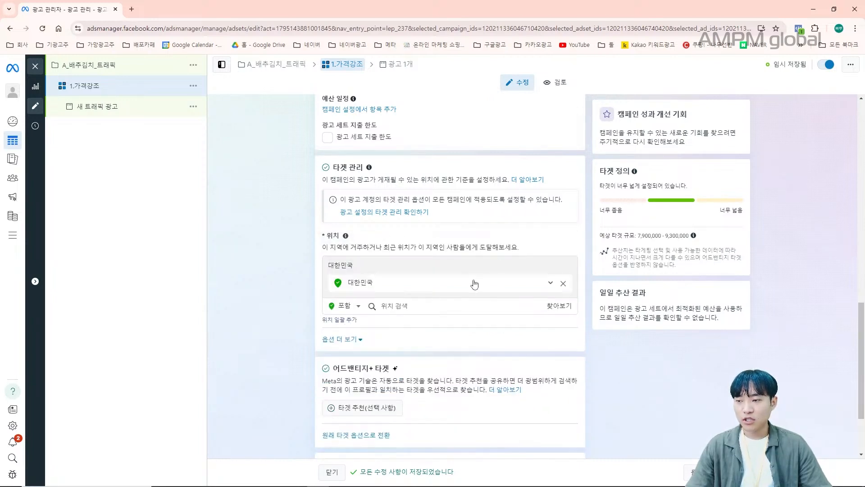
left_click(459, 307)
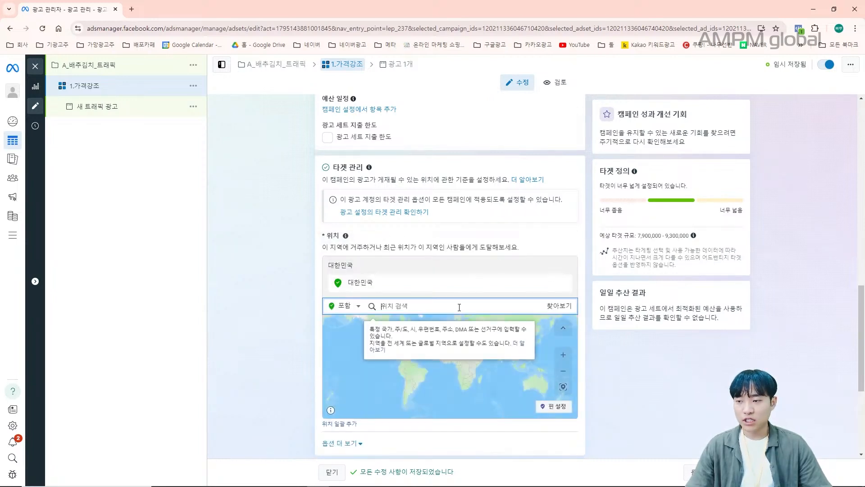
type("우크라이나")
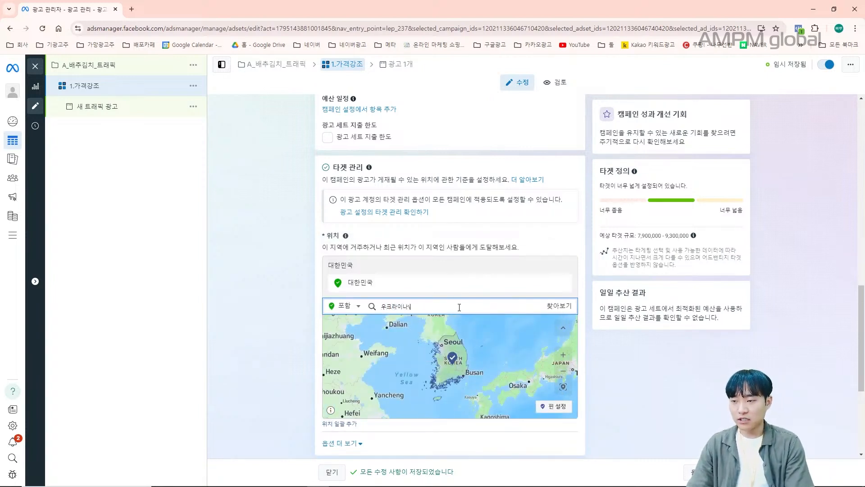
left_click(461, 328)
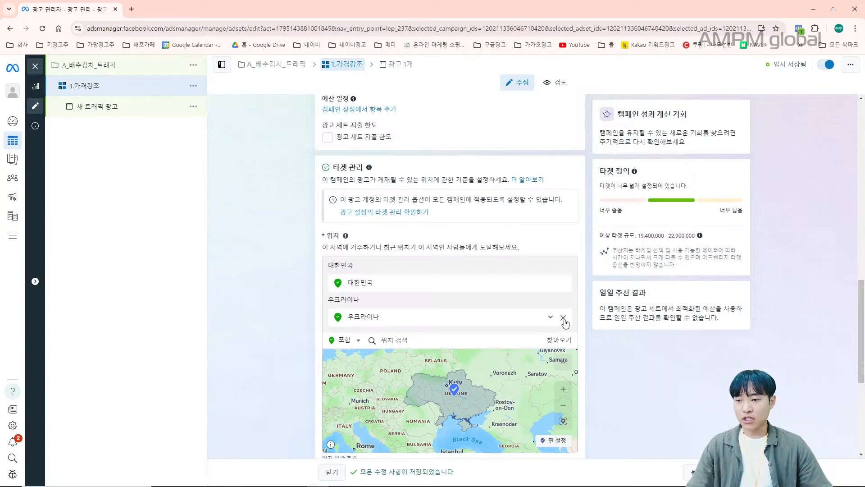
left_click(563, 318)
Step: Check the Advantage+ audience (어드밴티지+ 타겟) section for existing custom audiences (맞춤 타겟)
scroll(581, 340, "down", 4)
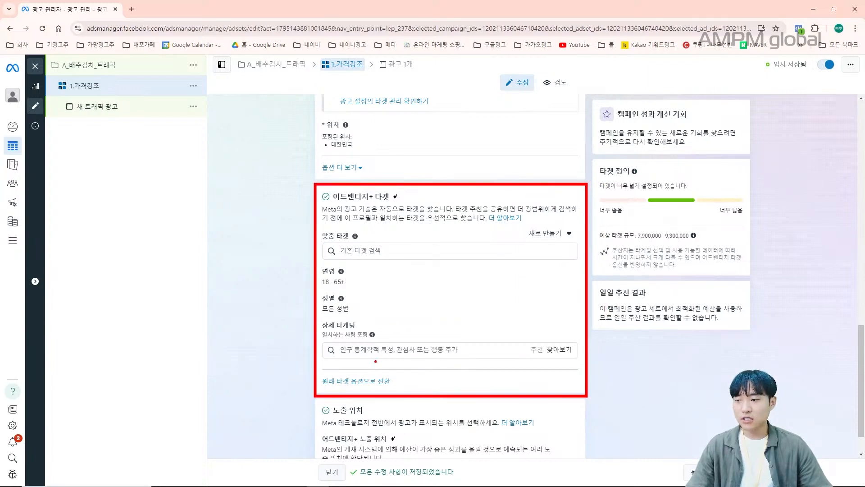
left_click(397, 252)
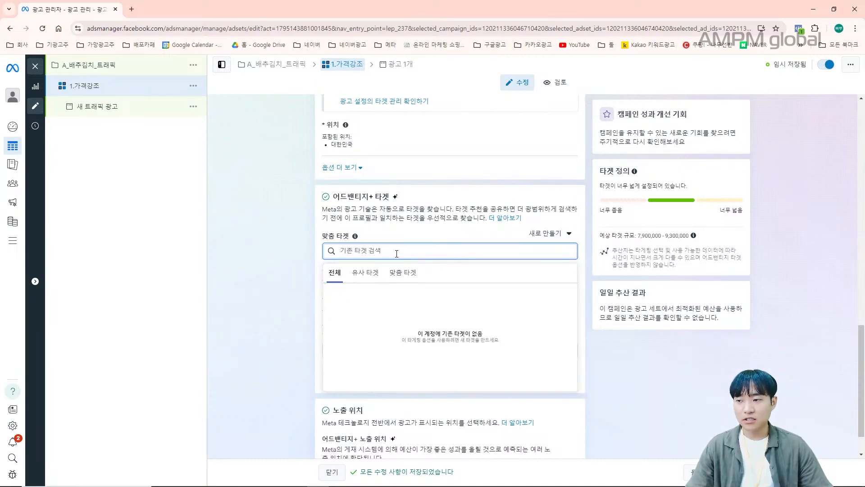
left_click(270, 287)
Step: Go to the account's audiences (타겟) page and start a custom audience with 웹사이트 as its source
mouse_move(14, 179)
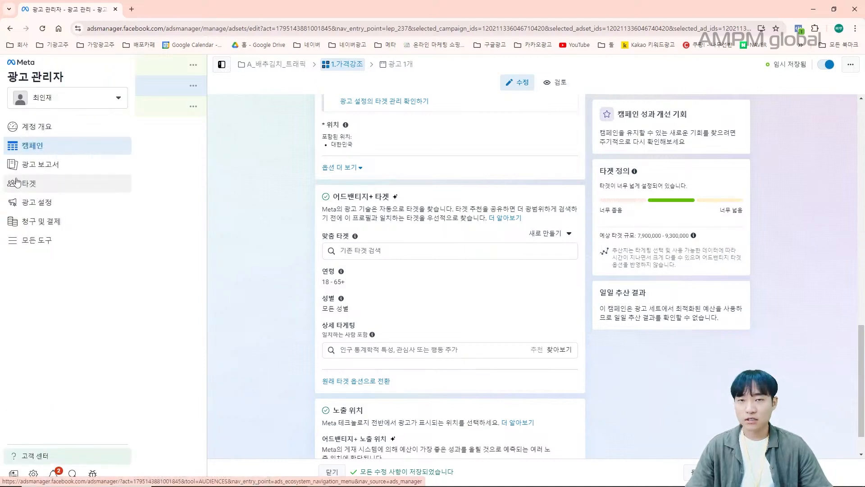
left_click(17, 182)
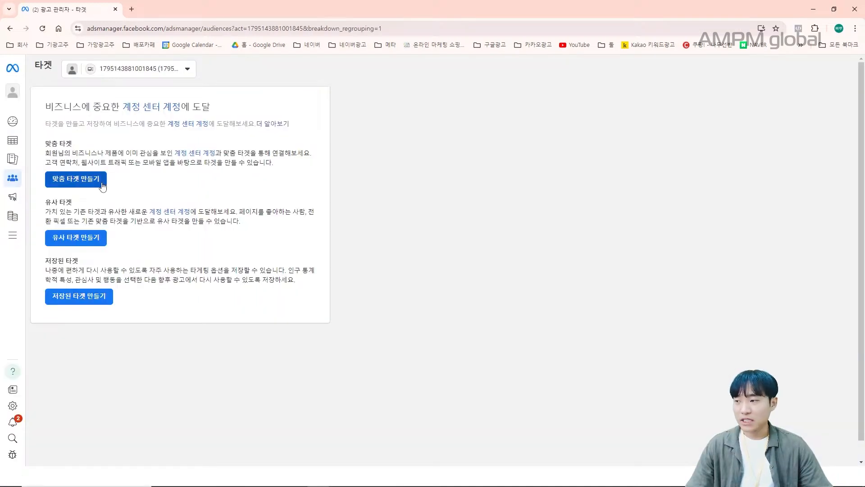
left_click(102, 183)
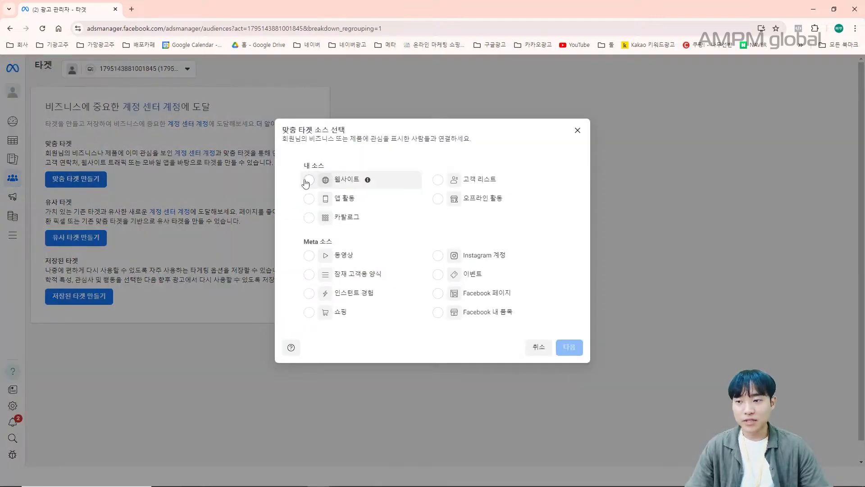
left_click(307, 180)
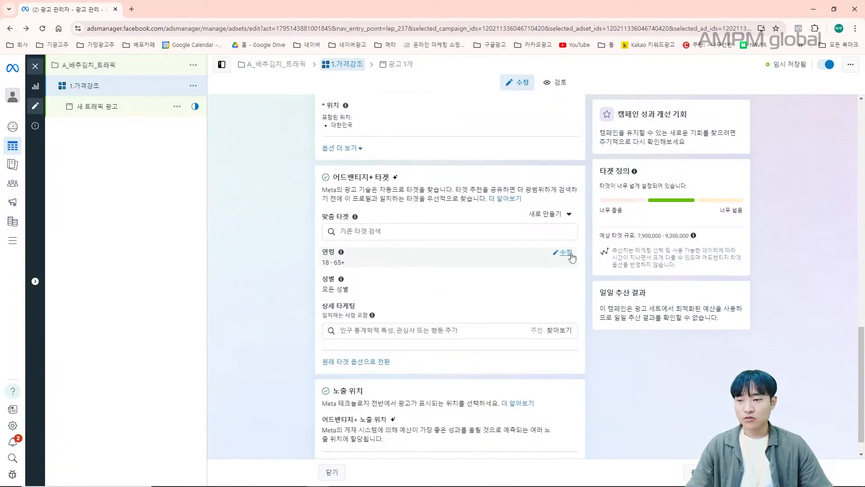
Step: Set the ad set's audience age range (연령) to 35 through 55
left_click(570, 255)
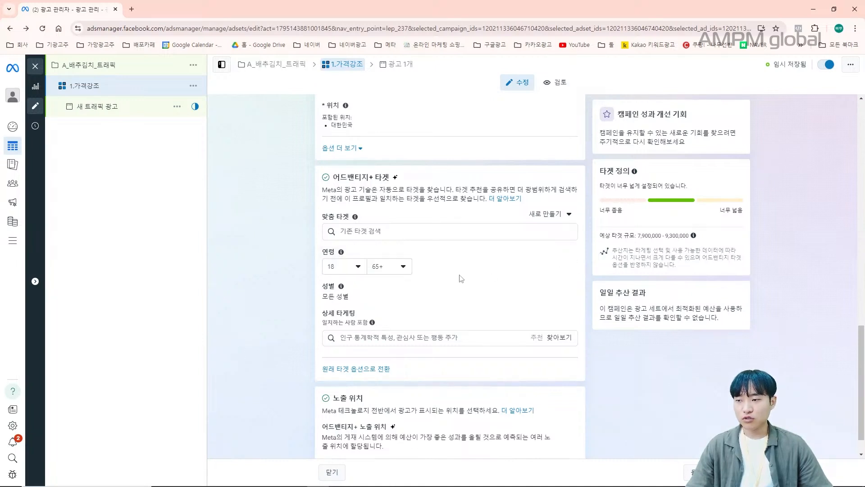
left_click(344, 267)
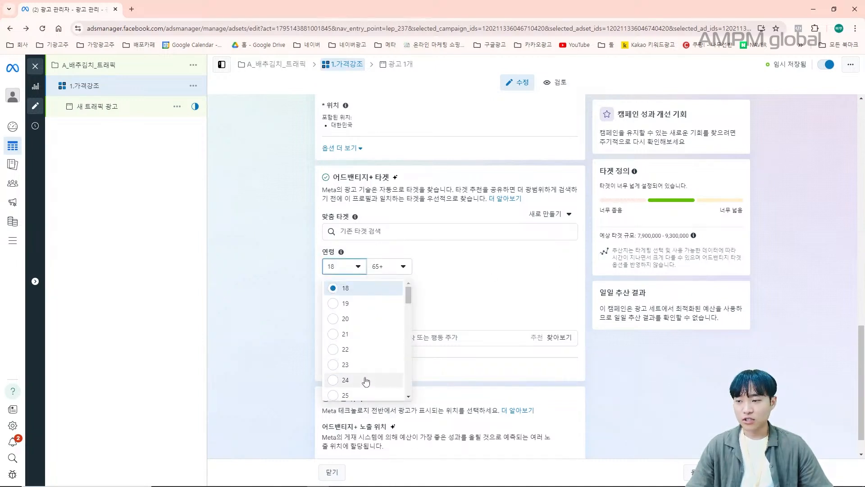
scroll(367, 380, "down", 2)
scroll(366, 383, "down", 2)
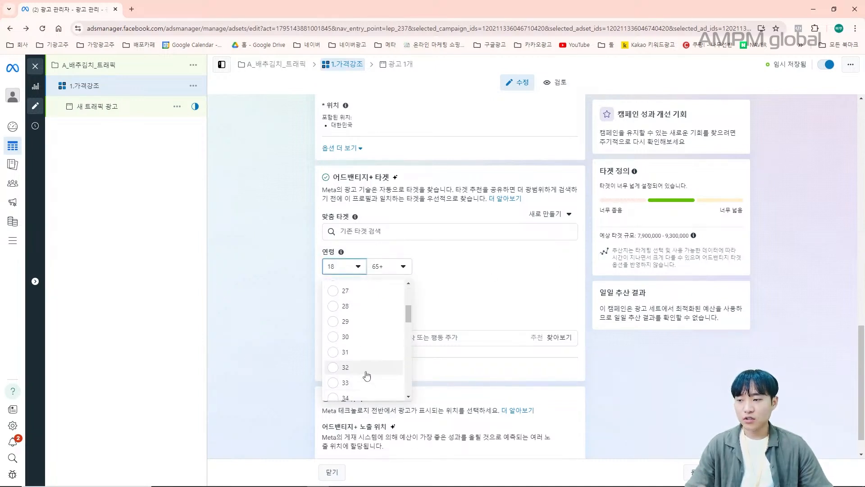
left_click(366, 374)
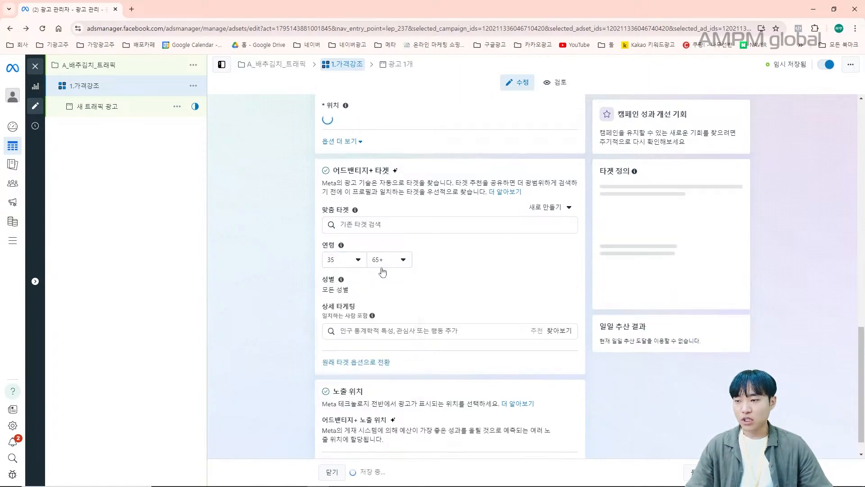
left_click(391, 266)
scroll(407, 366, "up", 1)
scroll(407, 366, "up", 1)
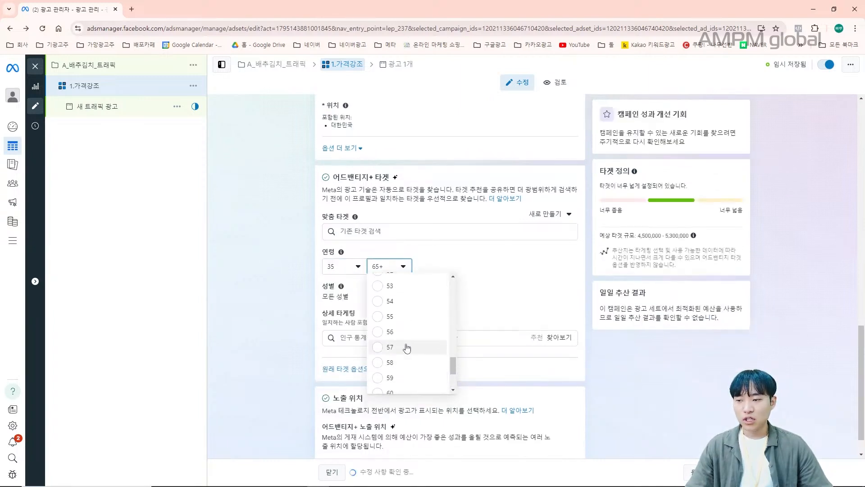
left_click(404, 317)
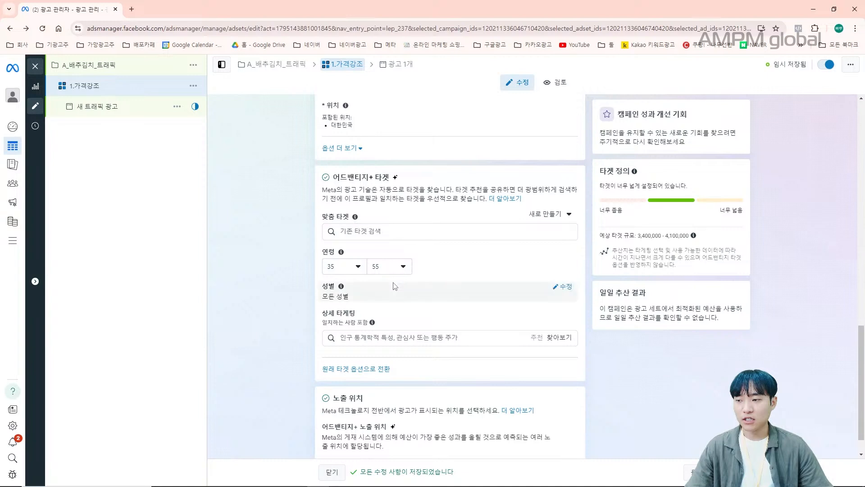
Step: Try the gender (성별) options 남성 and 여성 for the audience and return it to 전체
left_click(564, 293)
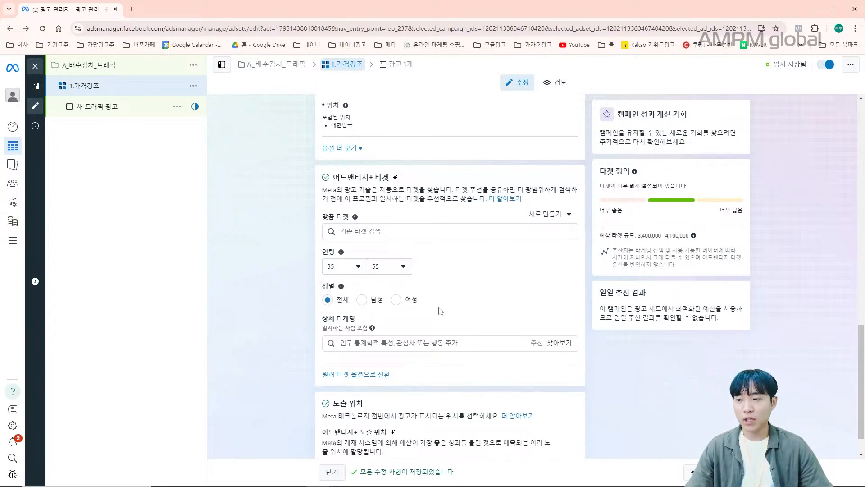
left_click(361, 300)
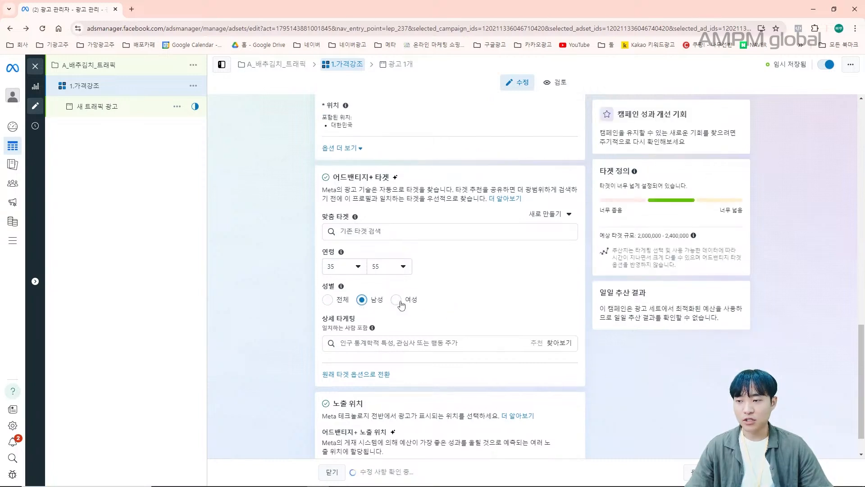
left_click(399, 302)
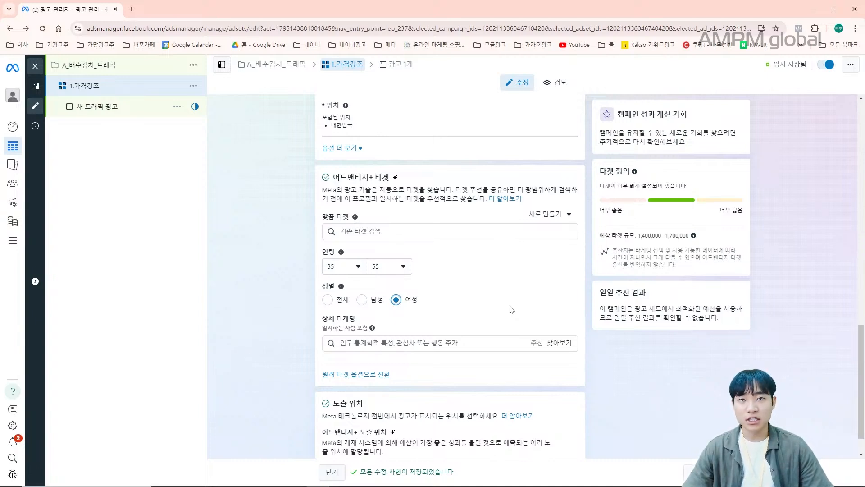
left_click(343, 301)
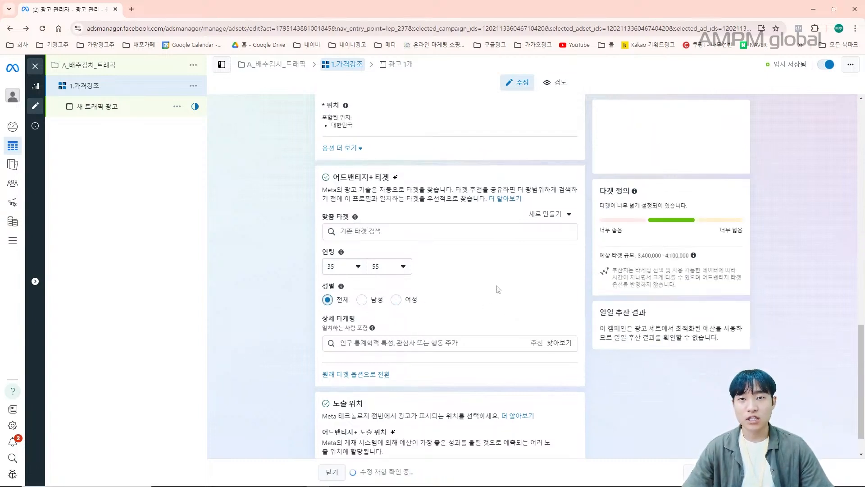
Step: Try adding the interest 김치 to detailed targeting (상세 타게팅) and remove it again
left_click(464, 343)
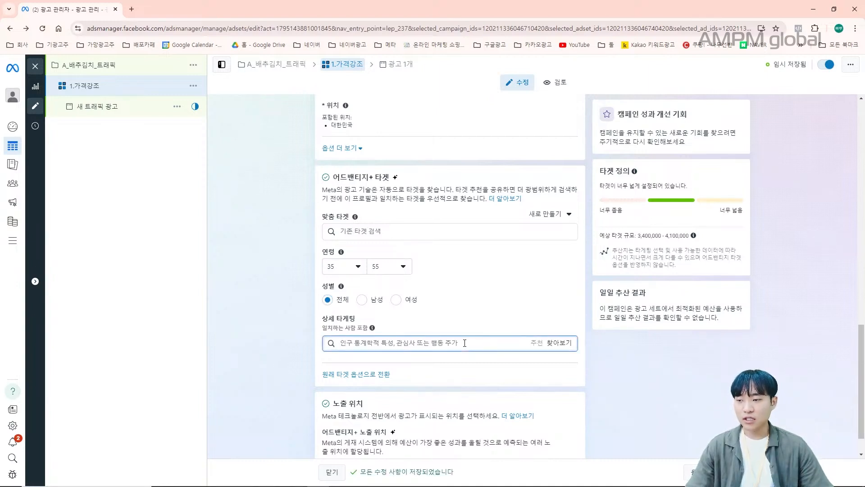
type("김치")
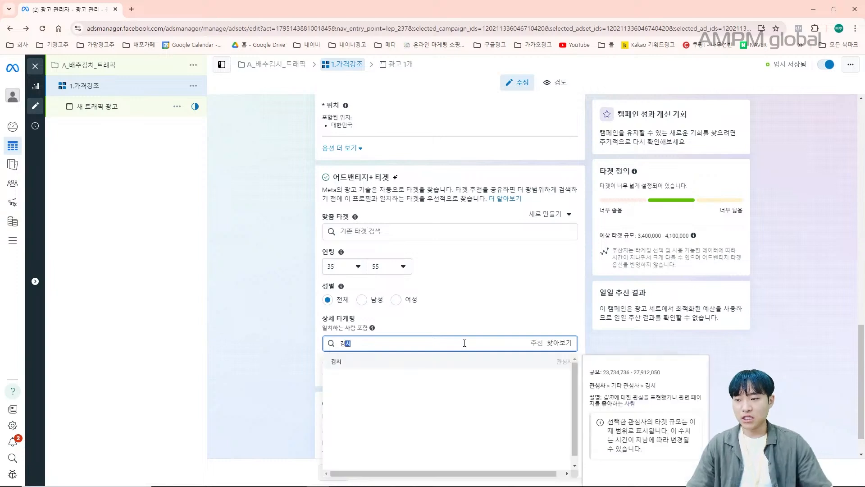
left_click(445, 361)
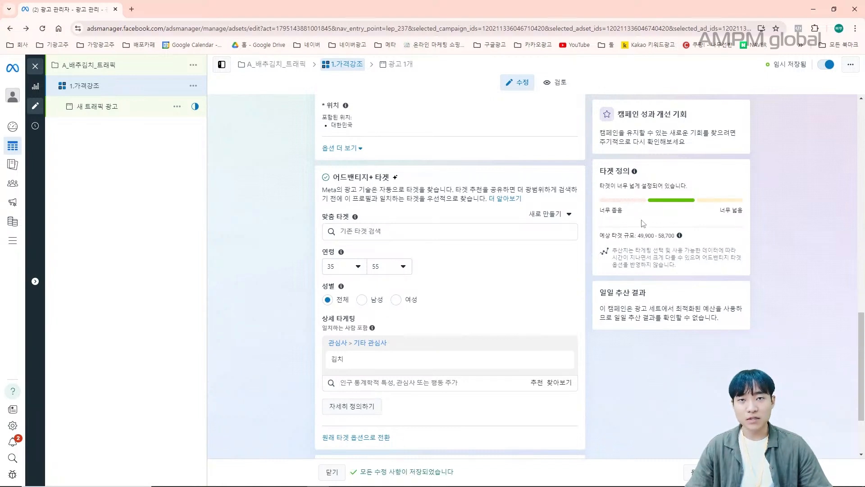
mouse_move(411, 363)
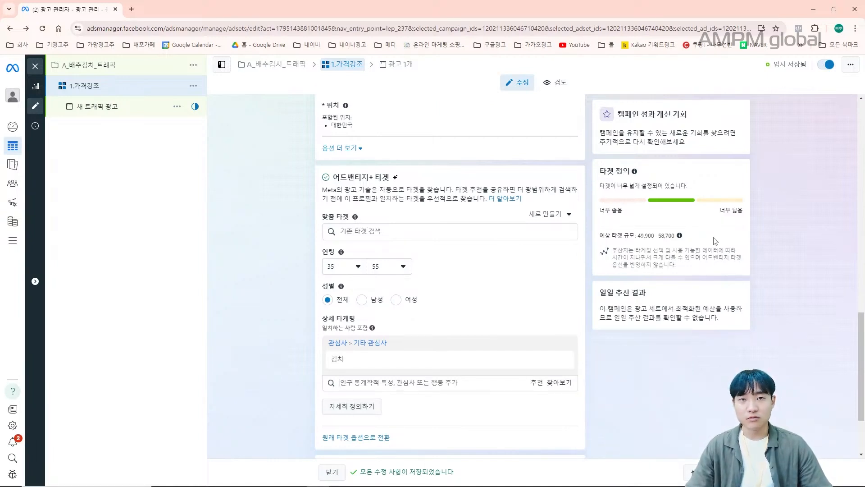
left_click(561, 344)
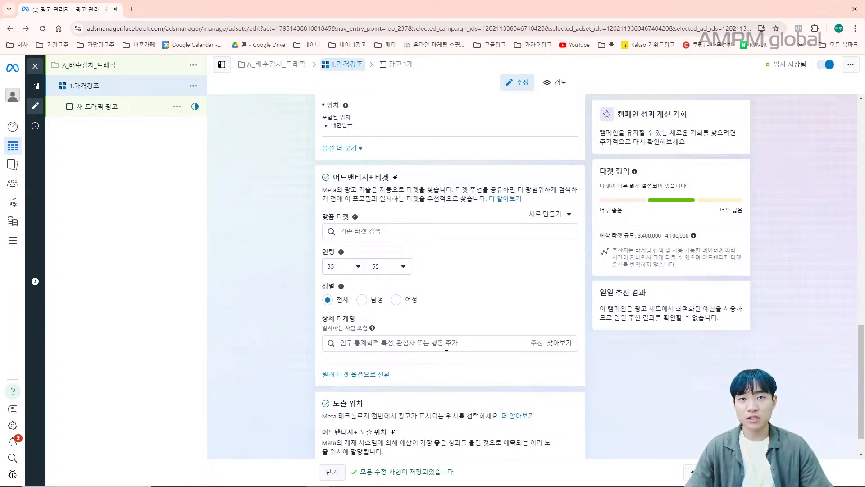
Step: Review the ad set's placement (노출 위치) section below the audience settings
scroll(446, 347, "down", 1)
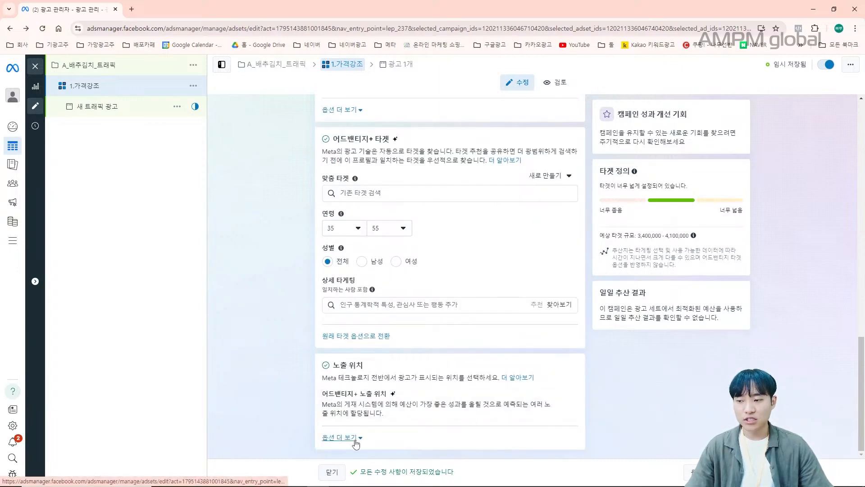
scroll(356, 437, "down", 4)
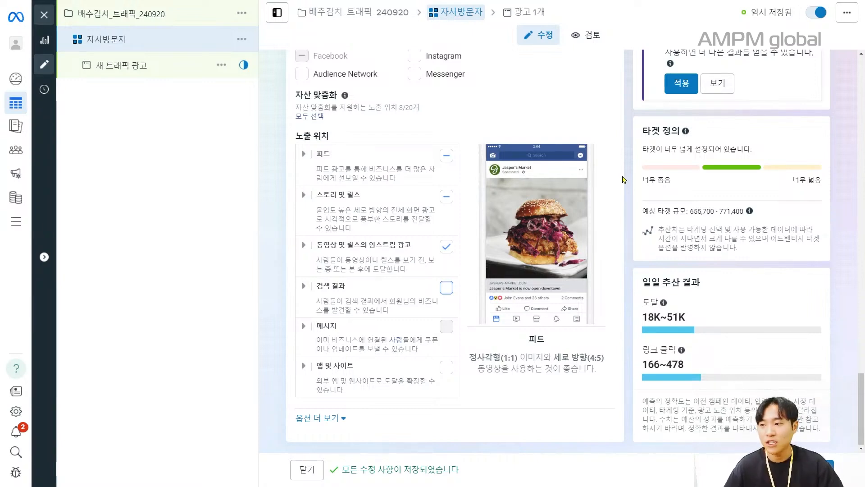
Step: Switch to the Meta Ad Library (광고 라이브러리) and search all ads (모든 광고) in 대한민국 for 김치
key("ctrl+Tab")
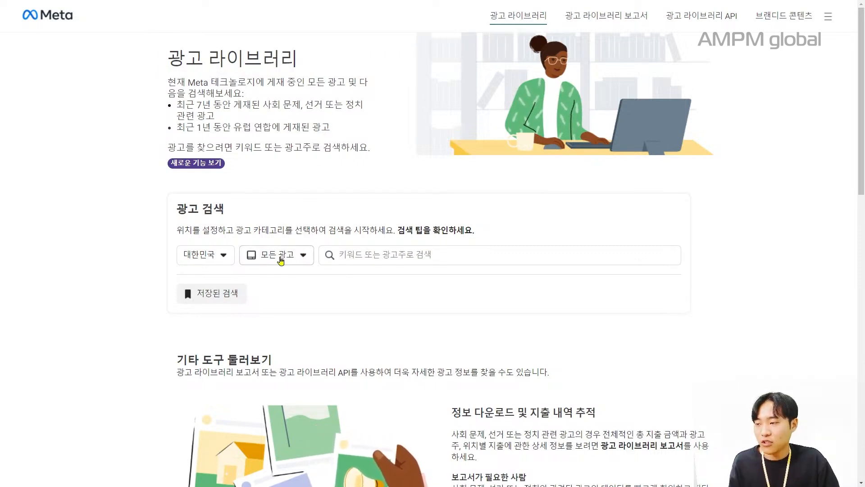
left_click(280, 256)
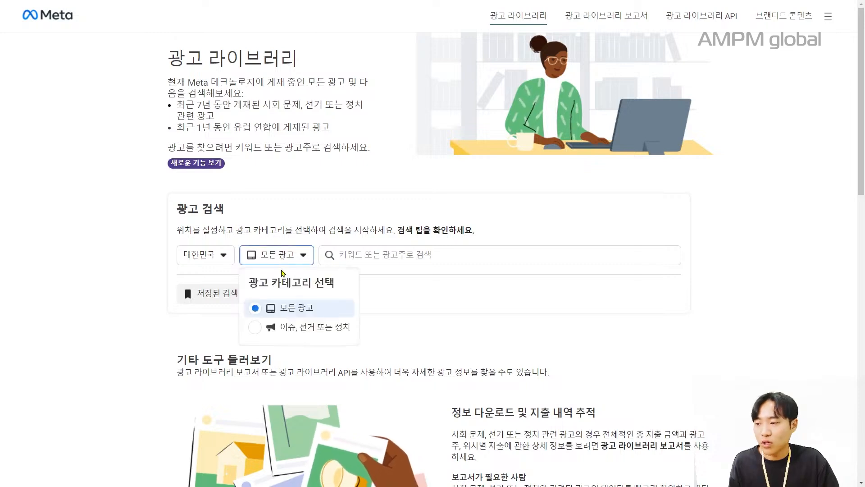
left_click(411, 259)
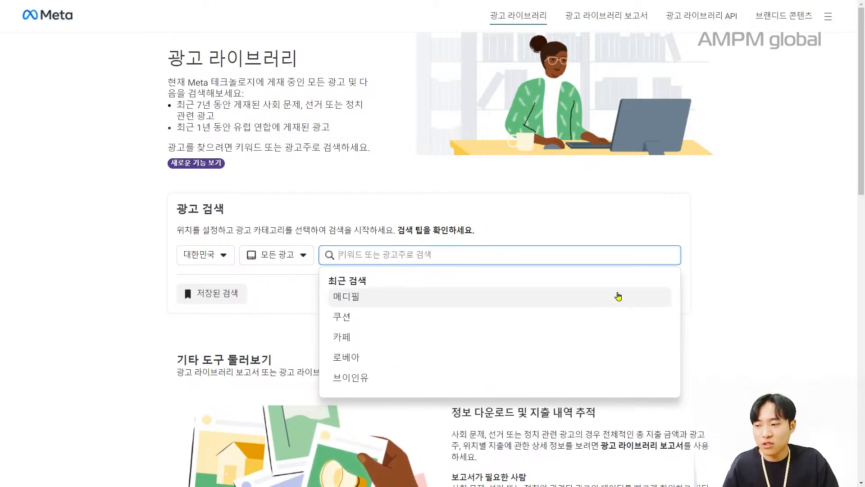
type("김치")
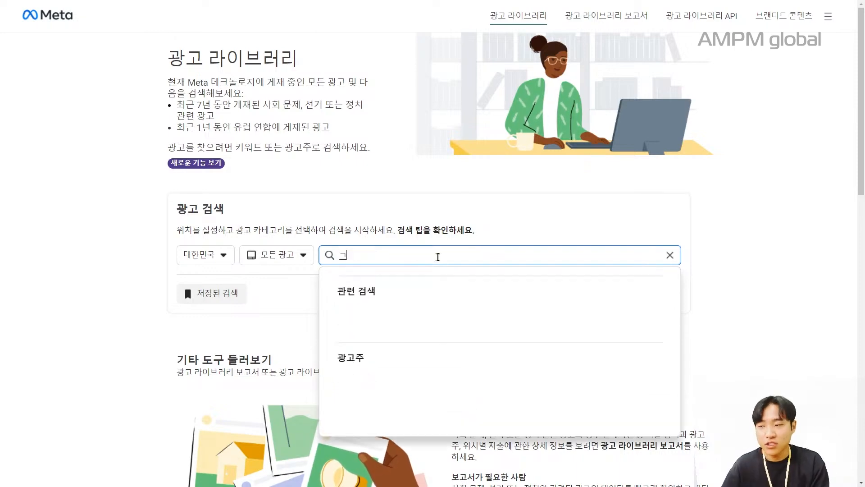
key("Return")
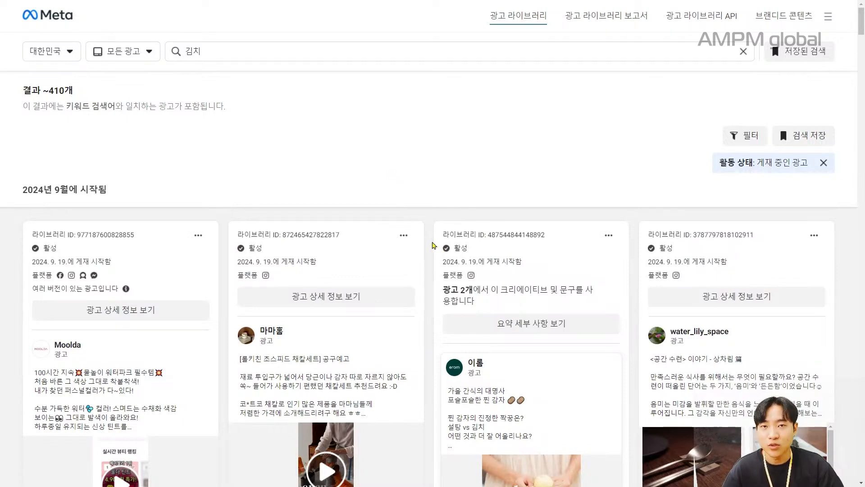
Step: Browse the 김치 ads, open the ad details of 한복심 남도손김치 and check its platform
scroll(432, 246, "down", 2)
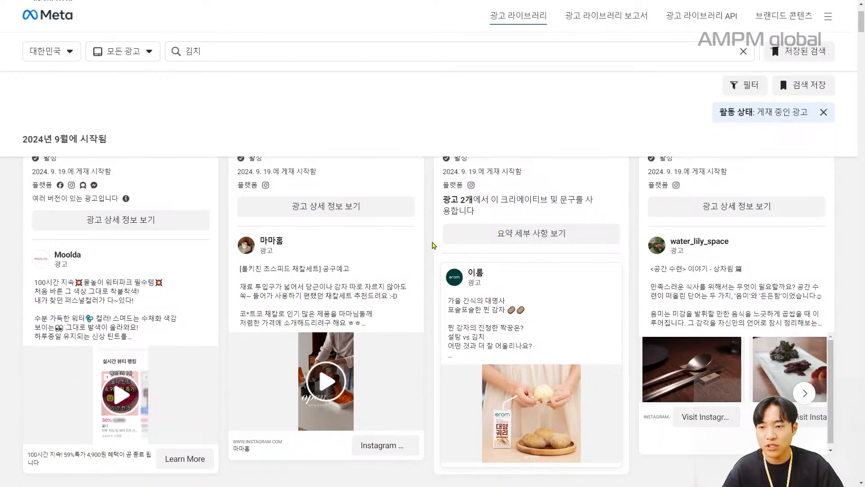
scroll(432, 245, "down", 8)
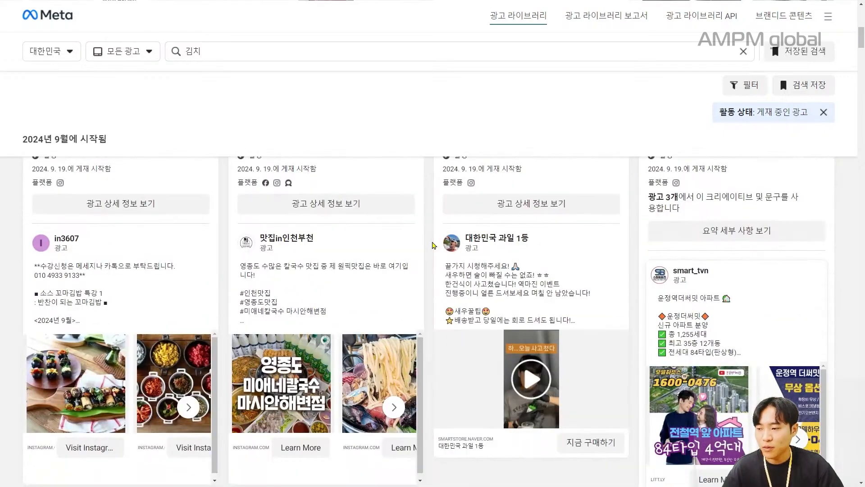
scroll(431, 245, "down", 10)
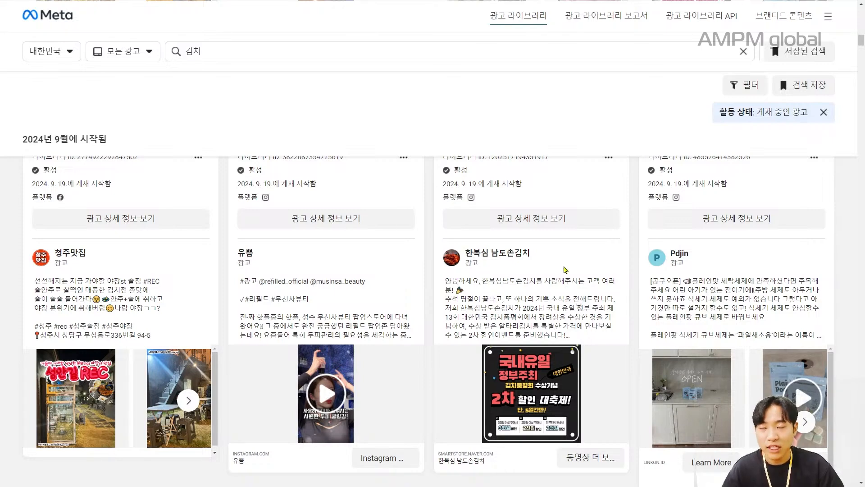
left_click(544, 224)
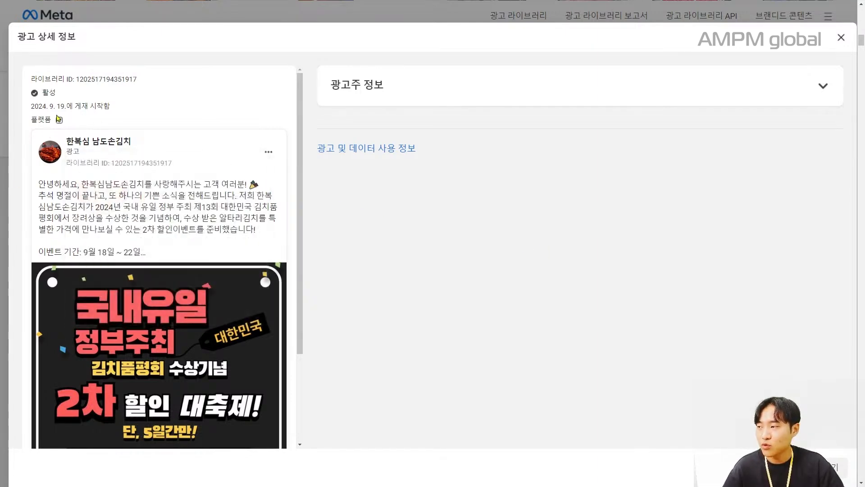
mouse_move(61, 120)
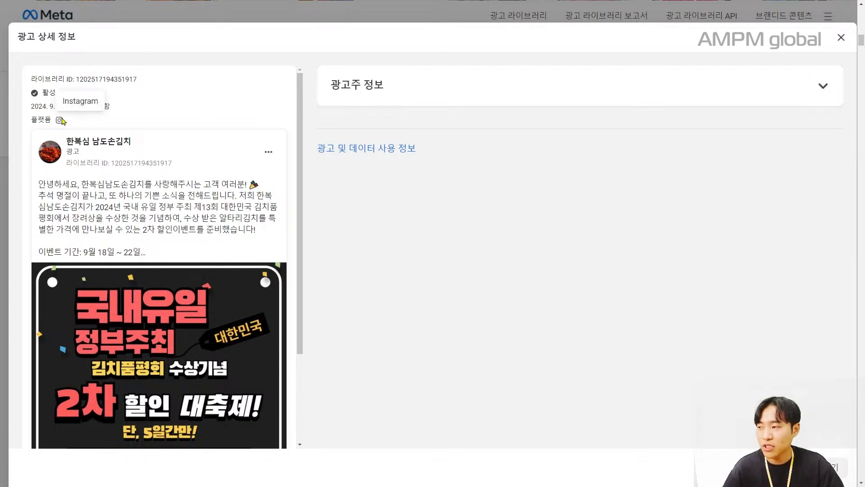
Step: Expand the full text of the 한복심 남도손김치 ad and read through to its image and link
scroll(61, 120, "down", 1)
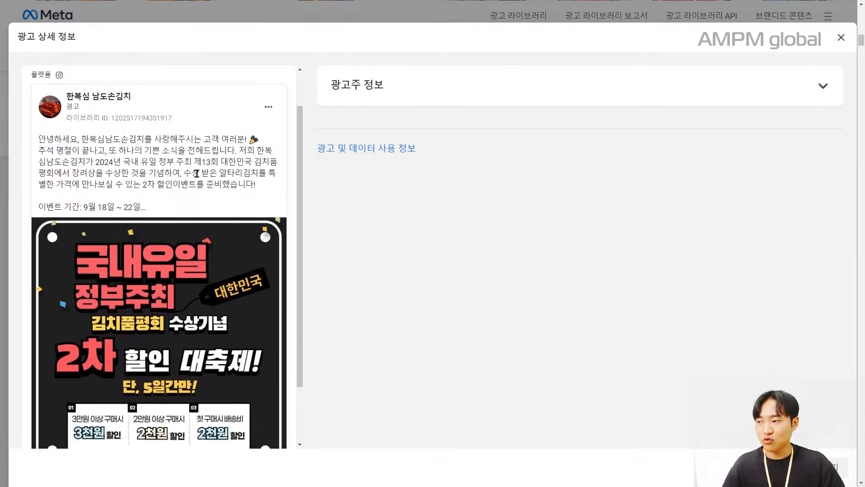
left_click_drag(265, 186, 38, 141)
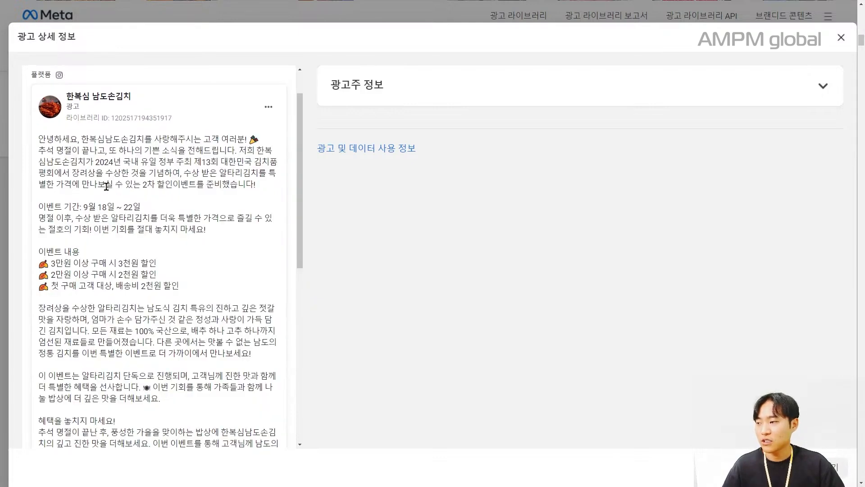
scroll(123, 201, "down", 2)
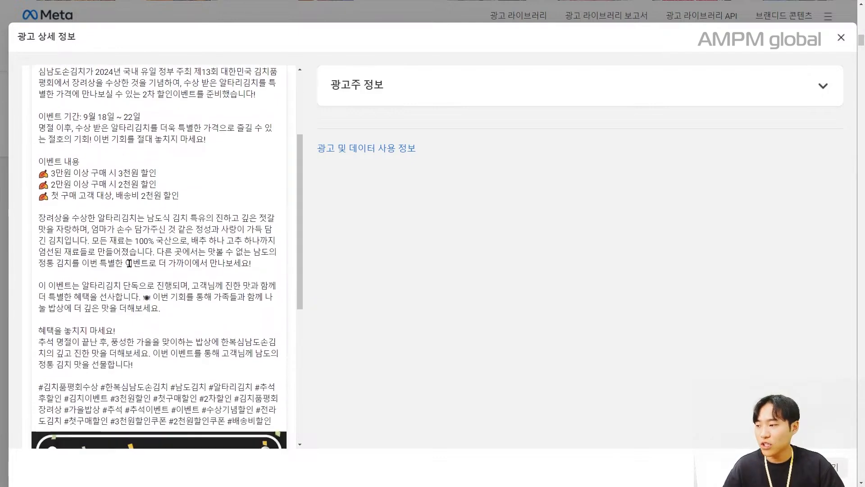
scroll(244, 340, "down", 6)
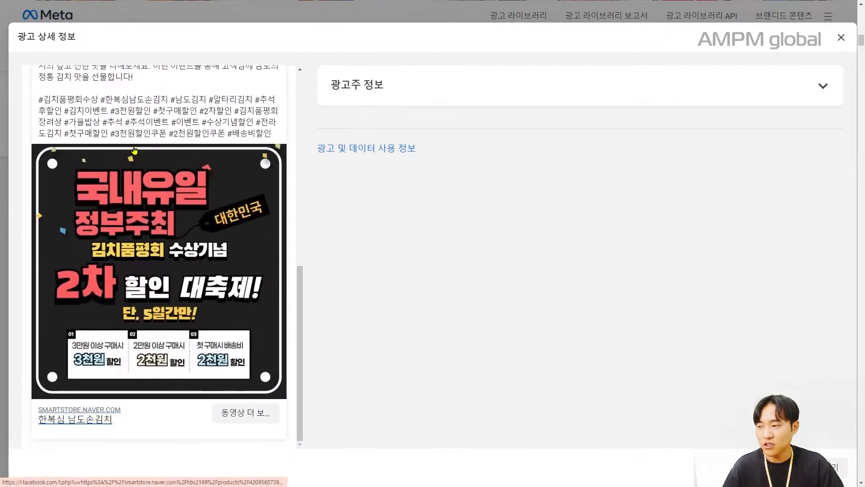